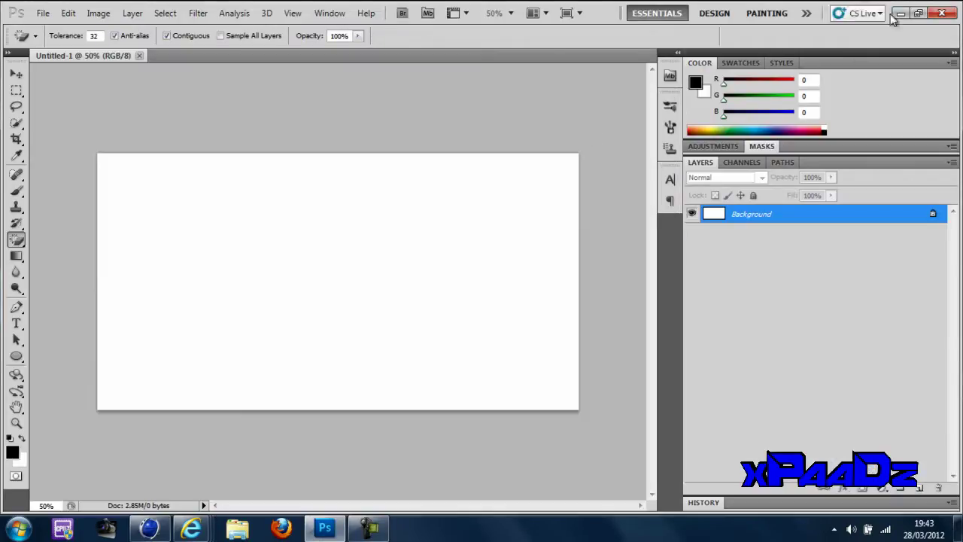
# Place the Untitled-1 hooded figure from Stuff > Photoshop > GFX Pack > Images onto the canvas
pyautogui.click(900, 13)
pyautogui.doubleClick(871, 176)
pyautogui.doubleClick(173, 135)
pyautogui.doubleClick(208, 107)
pyautogui.doubleClick(207, 105)
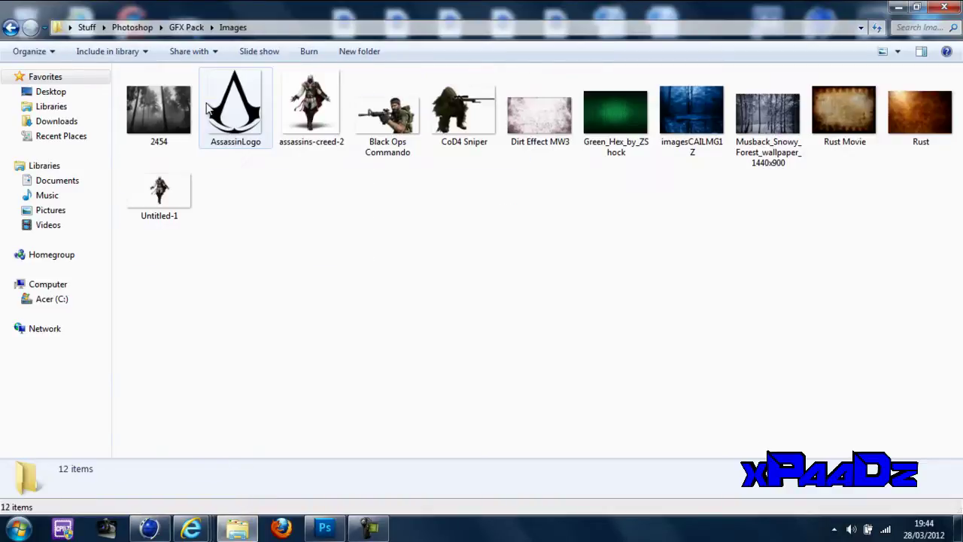
pyautogui.moveTo(159, 192); pyautogui.dragTo(318, 337)
pyautogui.press('Return')
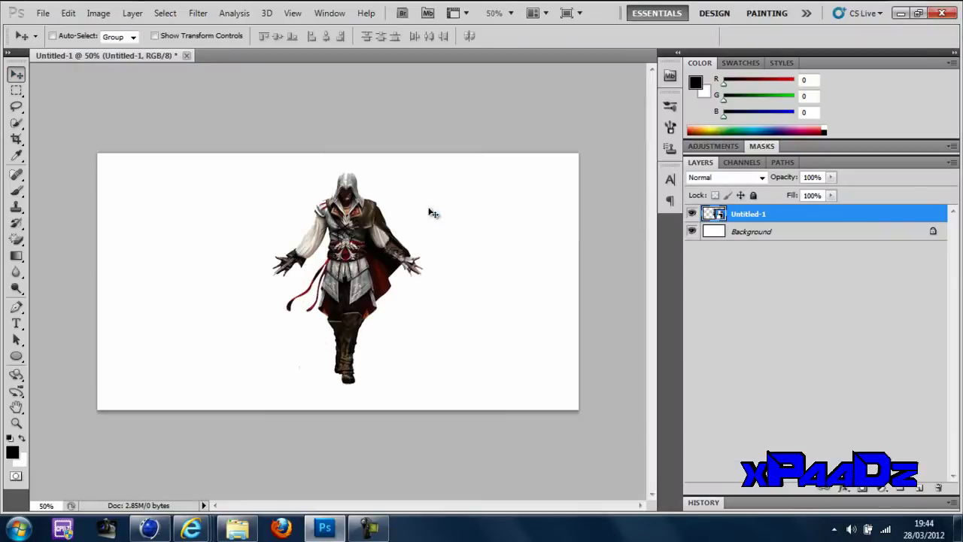
# Enlarge the placed figure slightly with Free Transform
pyautogui.hotkey('ctrl', 't')
pyautogui.moveTo(572, 157); pyautogui.dragTo(518, 219)
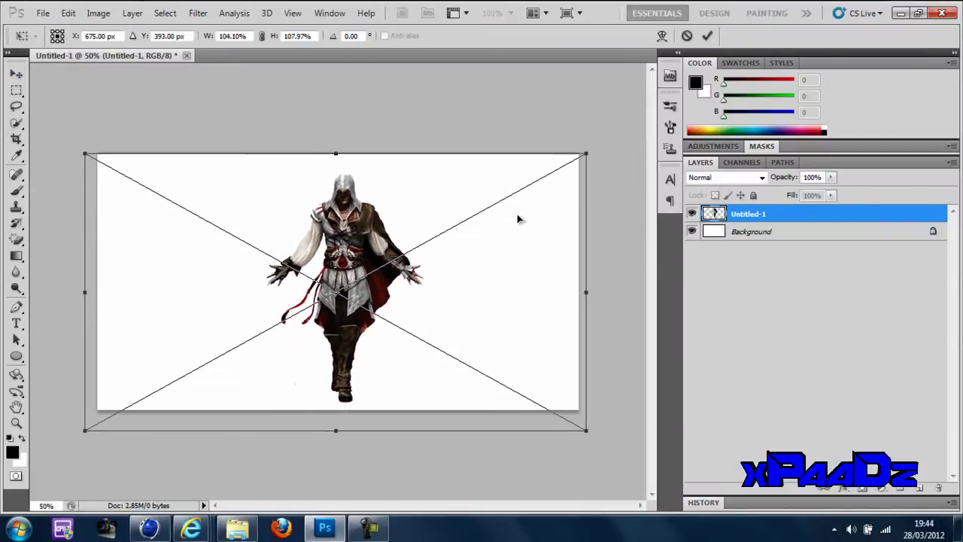
pyautogui.press('Return')
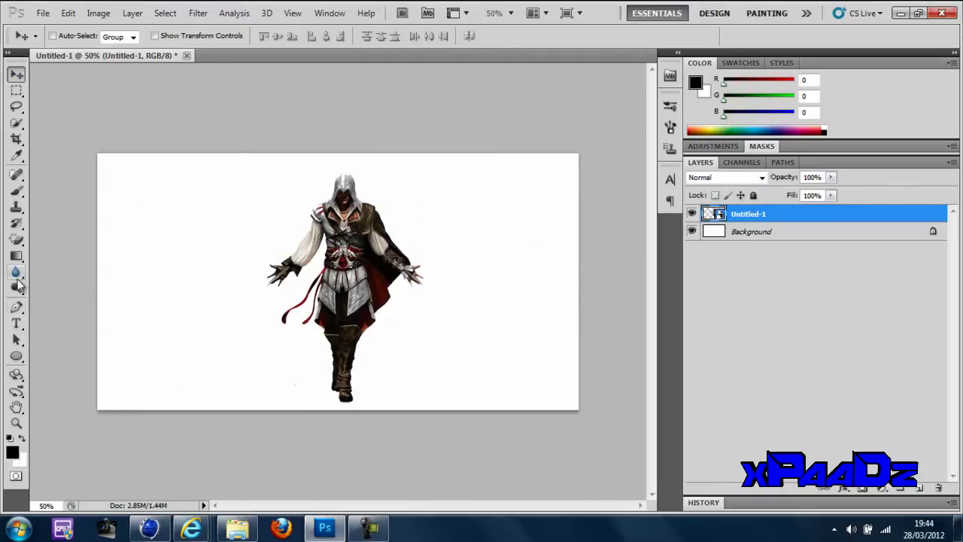
pyautogui.click(45, 276)
pyautogui.click(202, 233)
pyautogui.hotkey('ctrl', 'z')
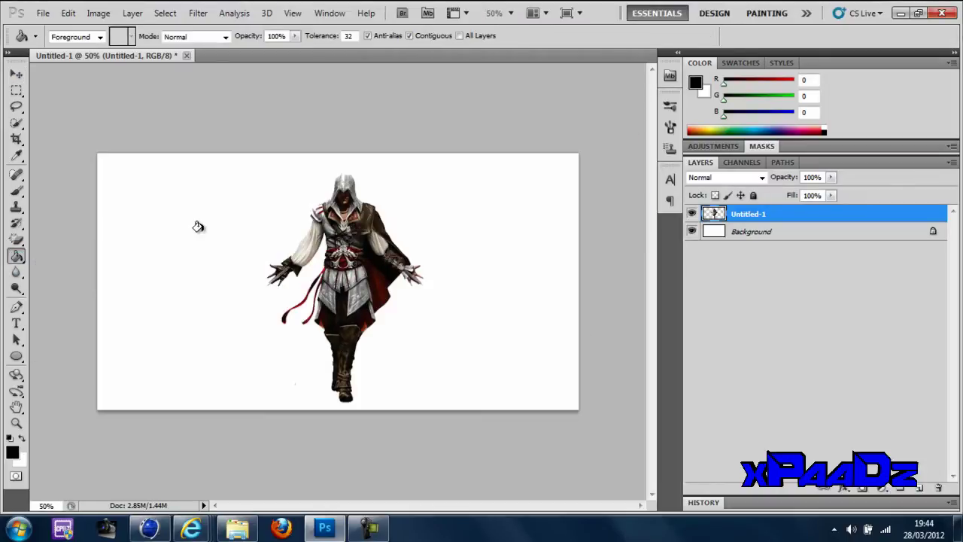
pyautogui.click(123, 243)
pyautogui.rightClick(16, 240)
pyautogui.click(75, 236)
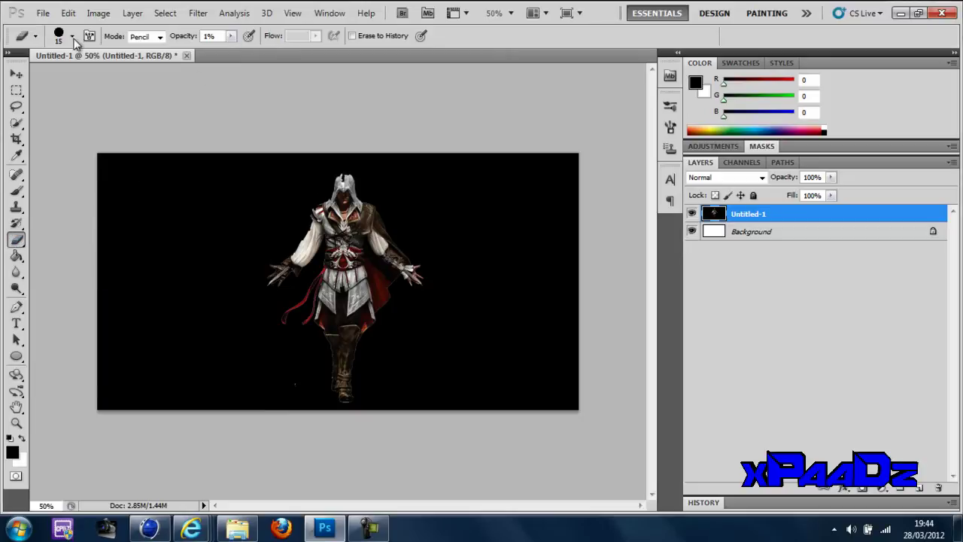
pyautogui.click(72, 36)
pyautogui.moveTo(24, 76); pyautogui.dragTo(120, 80)
pyautogui.click(258, 151)
pyautogui.click(72, 36)
pyautogui.write('2500')
pyautogui.press('Return')
pyautogui.click(72, 36)
pyautogui.press('Return')
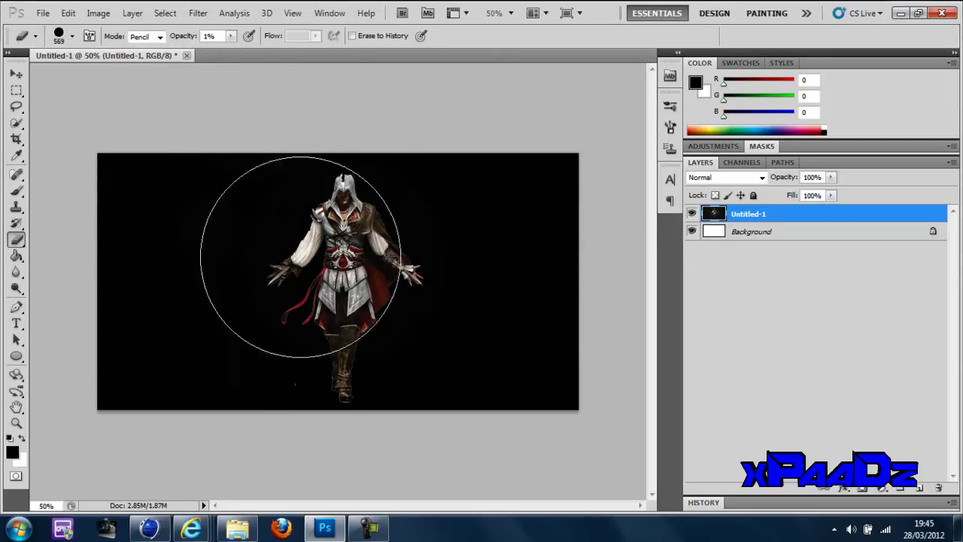
pyautogui.moveTo(300, 257); pyautogui.dragTo(268, 265)
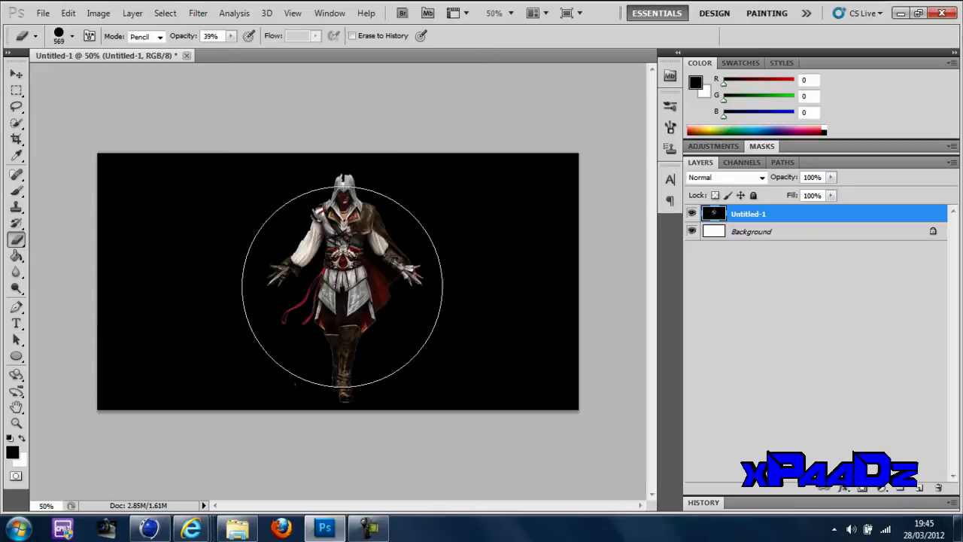
pyautogui.click(146, 37)
pyautogui.click(139, 48)
pyautogui.click(72, 36)
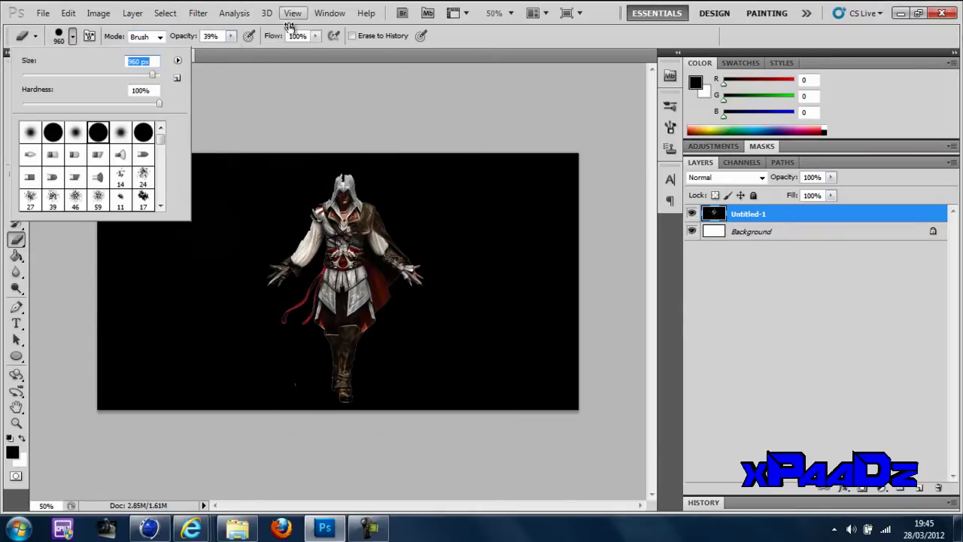
pyautogui.press('Return')
pyautogui.click(343, 285)
pyautogui.hotkey('ctrl', 'z')
pyautogui.click(343, 289)
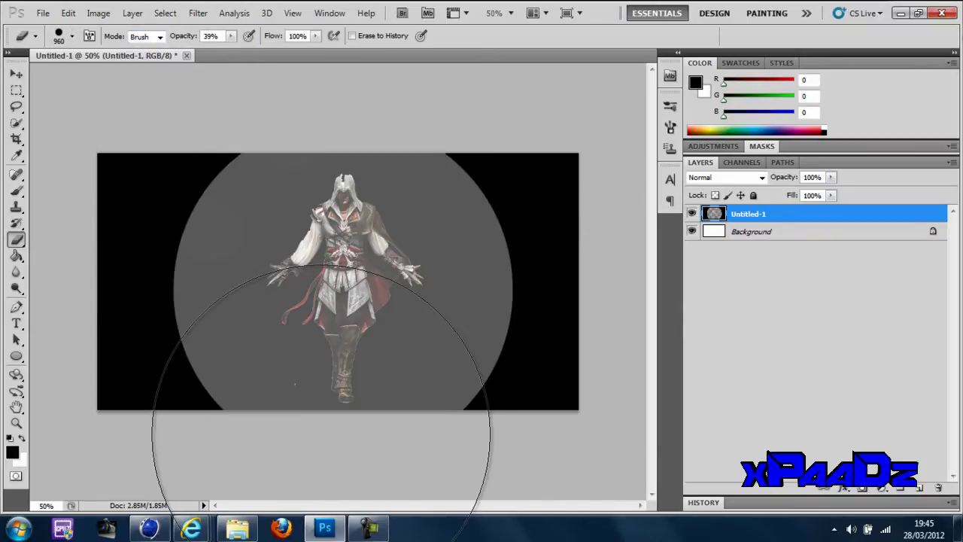
pyautogui.hotkey('ctrl', 'z')
pyautogui.click(17, 272)
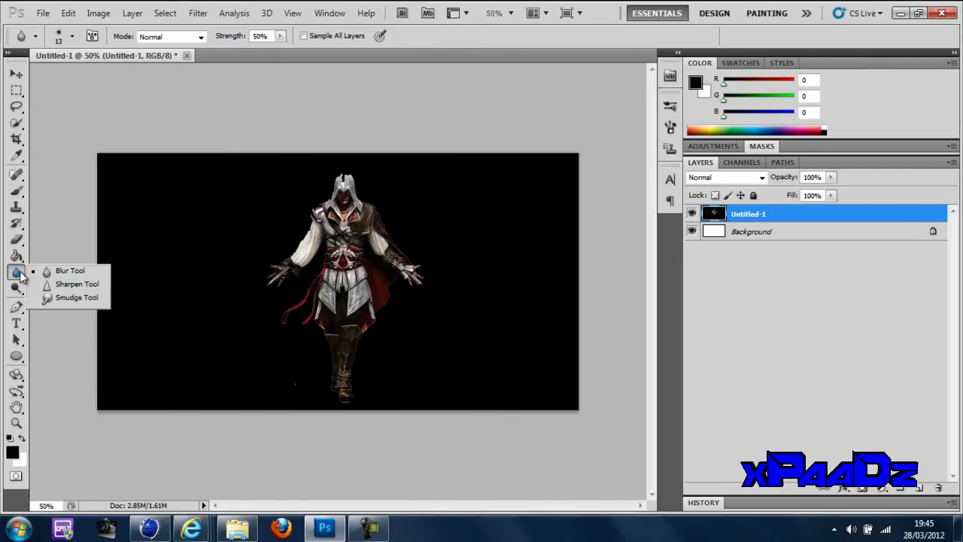
pyautogui.click(70, 271)
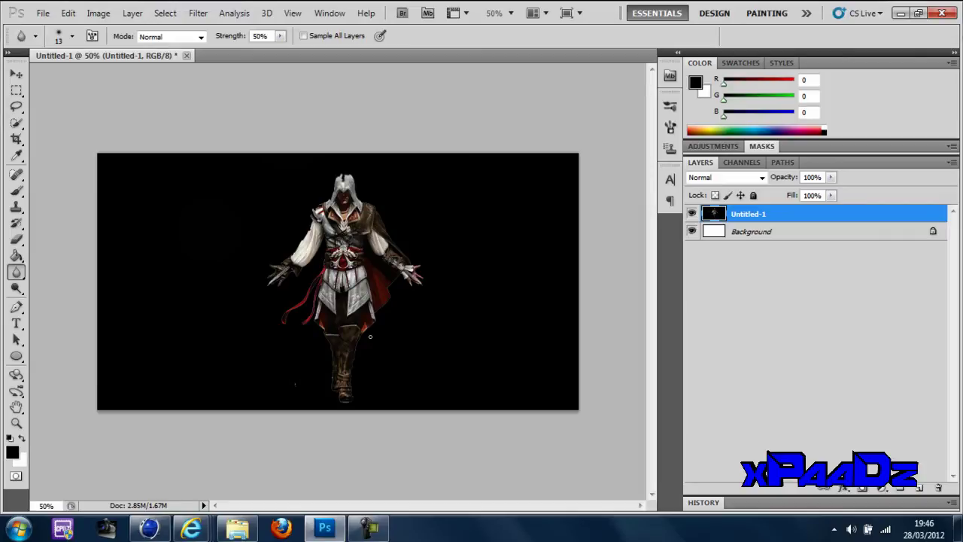
pyautogui.click(294, 185)
pyautogui.press('Escape')
pyautogui.press('m')
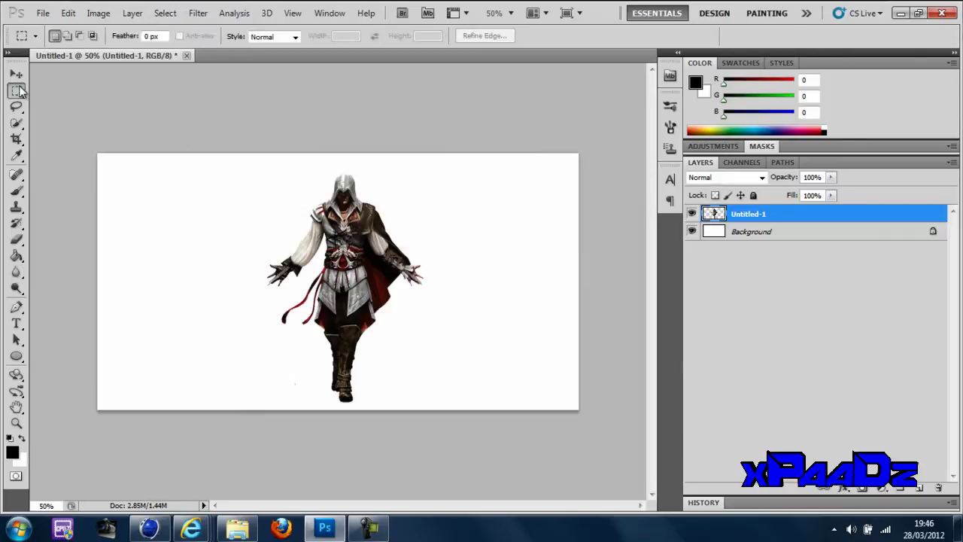
pyautogui.press('v')
pyautogui.click(899, 15)
# Place the Musback_Snowy_Forest_wallpaper_1440x900 image, stretched to fill the canvas width
pyautogui.click(615, 113)
pyautogui.click(767, 113)
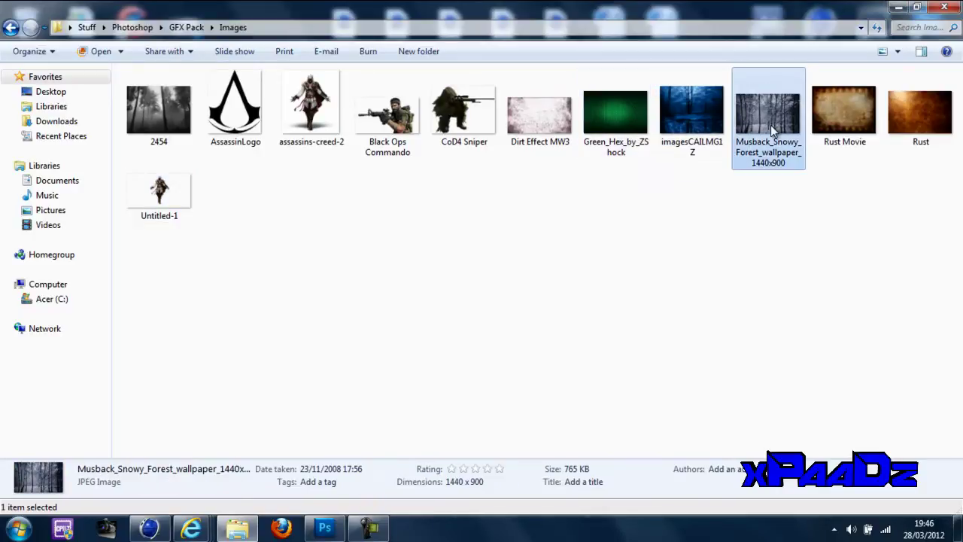
pyautogui.moveTo(768, 113); pyautogui.dragTo(339, 282)
pyautogui.moveTo(542, 282); pyautogui.dragTo(579, 282)
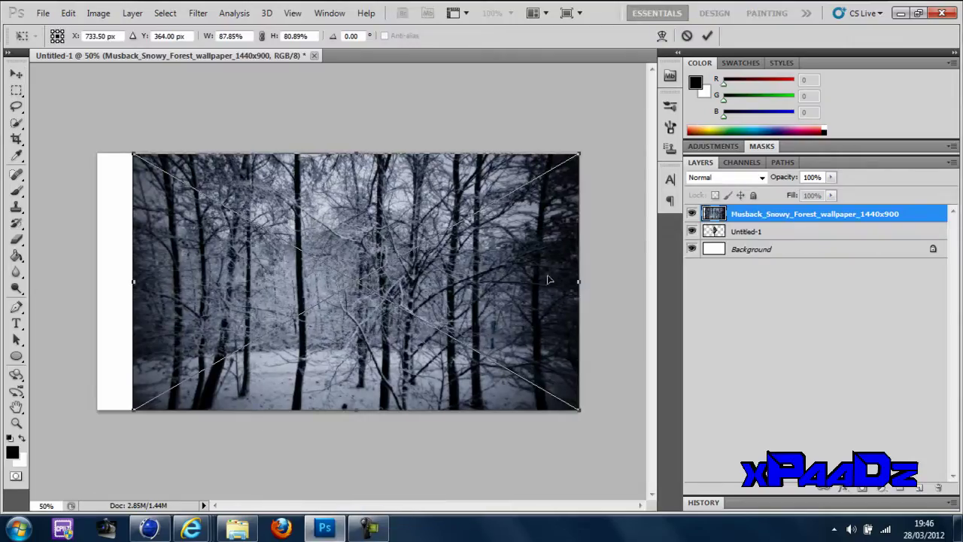
pyautogui.moveTo(134, 283); pyautogui.dragTo(99, 283)
pyautogui.click(16, 74)
pyautogui.click(430, 208)
# Move the Untitled-1 figure layer above the forest and scale it down among the trees
pyautogui.moveTo(745, 231); pyautogui.dragTo(745, 210)
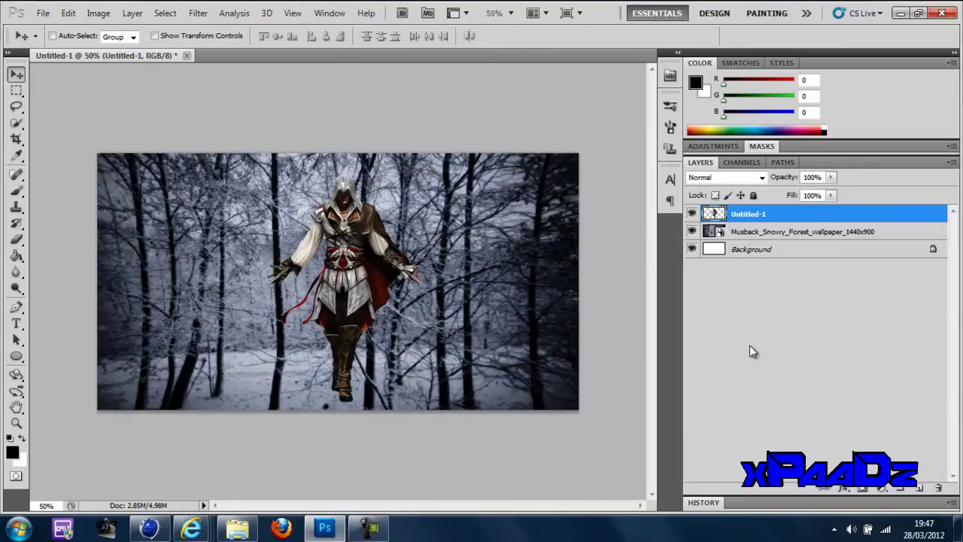
pyautogui.moveTo(319, 287); pyautogui.dragTo(341, 283)
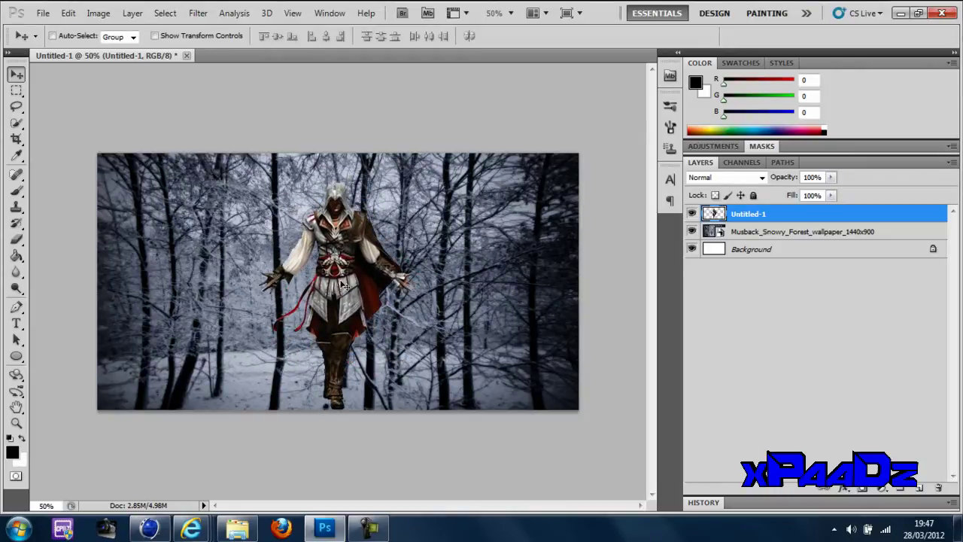
pyautogui.hotkey('ctrl', 't')
pyautogui.moveTo(410, 181); pyautogui.dragTo(374, 226)
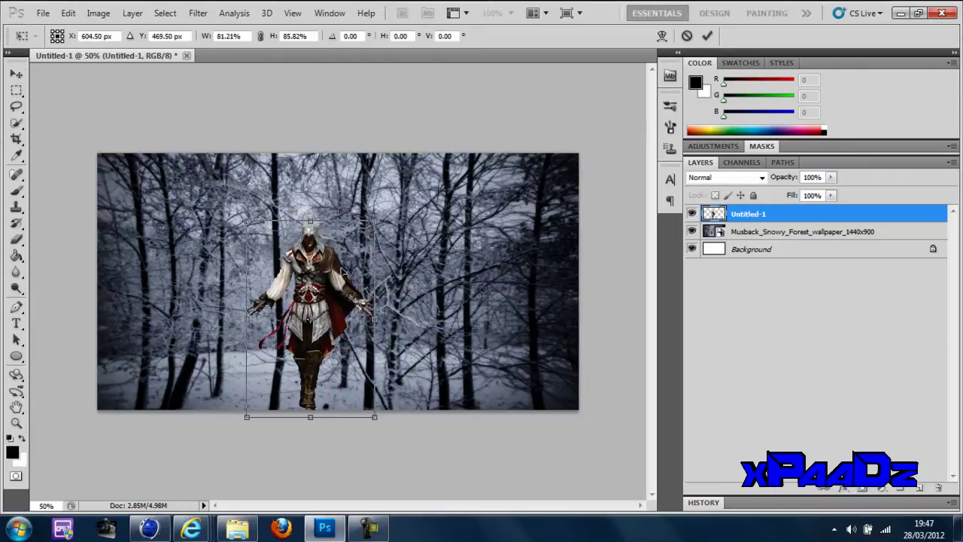
pyautogui.click(16, 74)
pyautogui.click(413, 209)
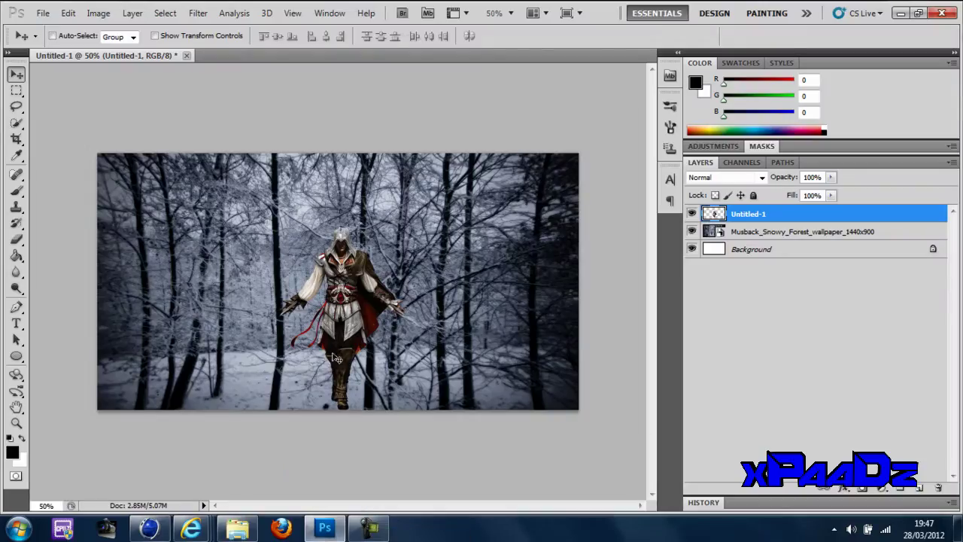
# Place the AssassinLogo image and move its layer beneath the figure
pyautogui.moveTo(337, 359); pyautogui.dragTo(337, 359)
pyautogui.moveTo(447, 409); pyautogui.dragTo(429, 387)
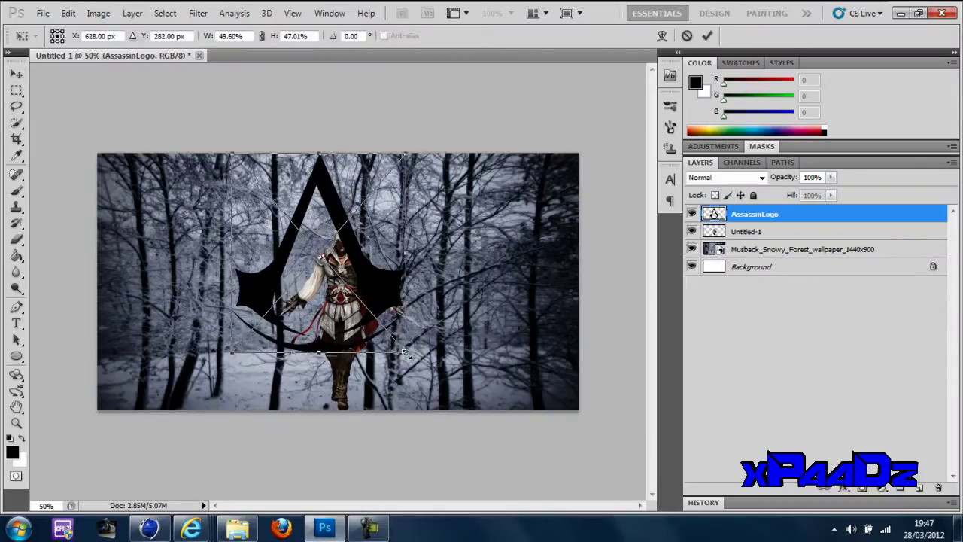
pyautogui.click(15, 76)
pyautogui.moveTo(754, 213); pyautogui.dragTo(755, 240)
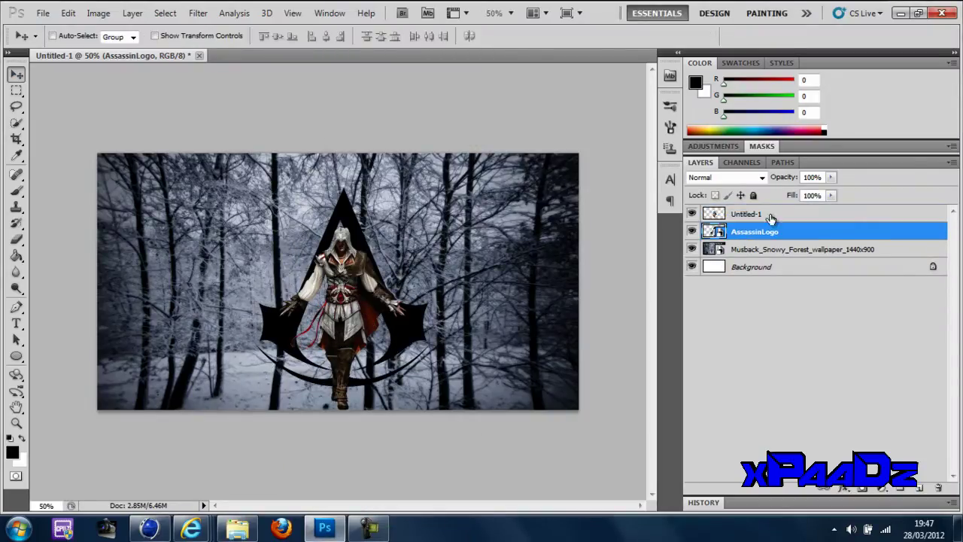
# Keep the figure's blend mode at Normal and set the AssassinLogo layer to Soft Light
pyautogui.doubleClick(828, 213)
pyautogui.click(711, 235)
pyautogui.click(690, 7)
pyautogui.click(864, 211)
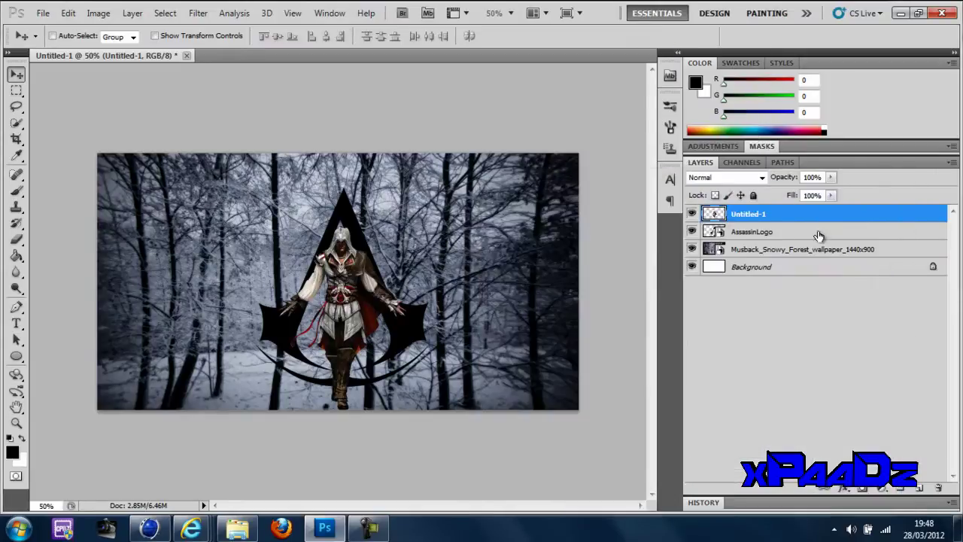
pyautogui.doubleClick(820, 231)
pyautogui.click(711, 235)
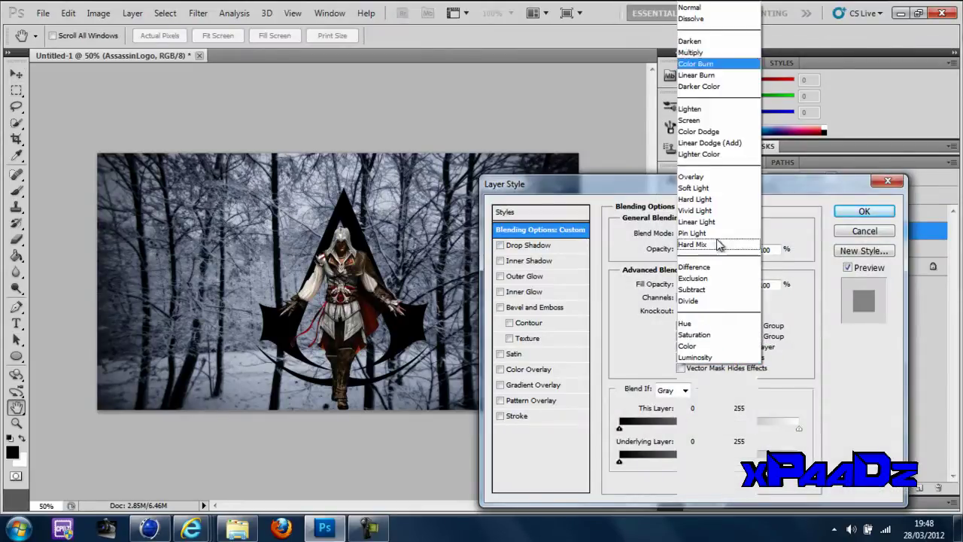
pyautogui.click(730, 188)
pyautogui.click(848, 213)
# Enlarge the AssassinLogo with Free Transform and apply it
pyautogui.hotkey('ctrl', 't')
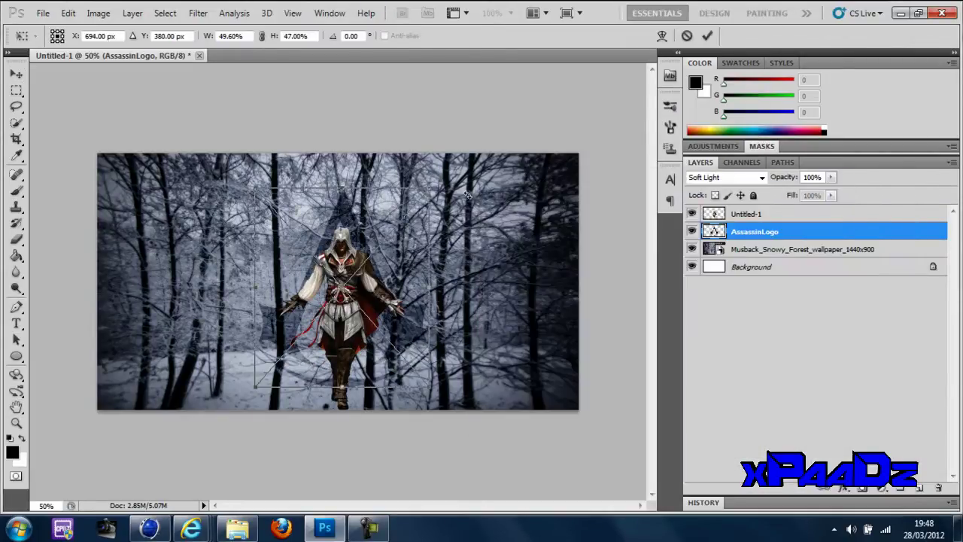
pyautogui.click(16, 74)
pyautogui.click(420, 213)
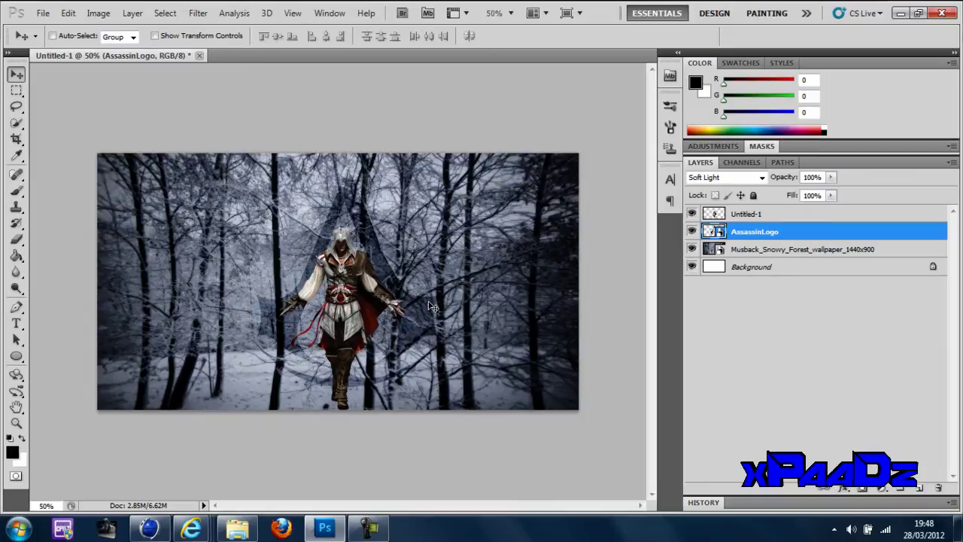
pyautogui.hotkey('alt', 'Tab')
pyautogui.click(614, 98)
# Place the Green_Hex_by_ZShock texture in the lower-right corner with Soft Light blending
pyautogui.moveTo(614, 98)
pyautogui.mouseDown()
pyautogui.moveTo(344, 283)
pyautogui.moveTo(502, 378)
pyautogui.mouseUp()
pyautogui.moveTo(594, 440); pyautogui.dragTo(566, 368)
pyautogui.press('v')
pyautogui.click(409, 261)
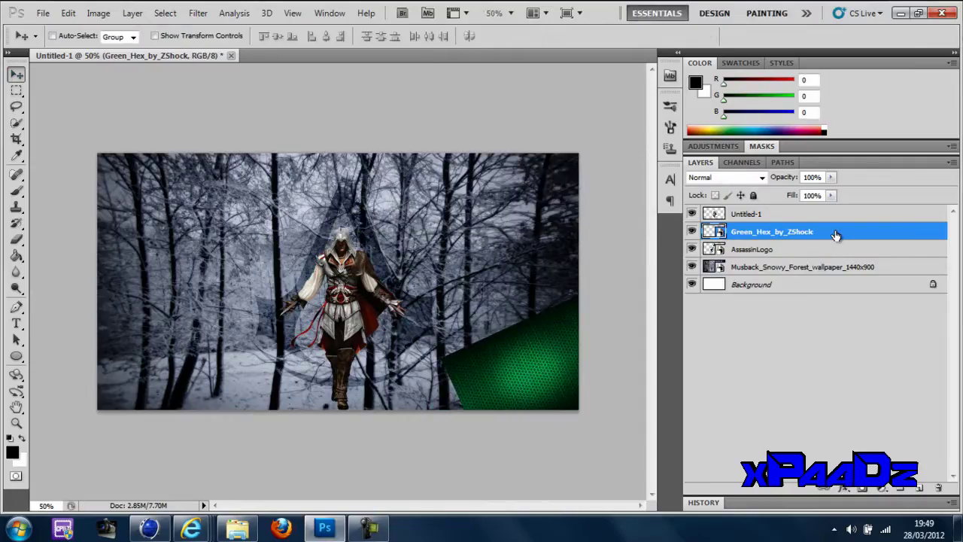
pyautogui.doubleClick(834, 233)
pyautogui.click(719, 207)
pyautogui.click(681, 169)
pyautogui.moveTo(572, 184)
pyautogui.mouseDown()
pyautogui.moveTo(444, 531)
pyautogui.moveTo(249, 278)
pyautogui.mouseUp()
pyautogui.click(458, 298)
# Erase part of the green hex texture, then undo the stroke
pyautogui.rightClick(17, 239)
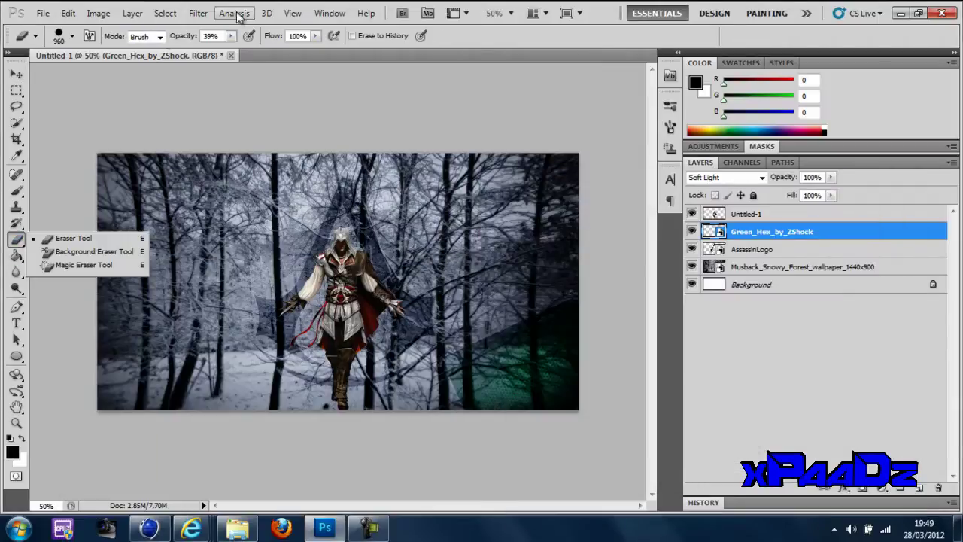
pyautogui.click(45, 238)
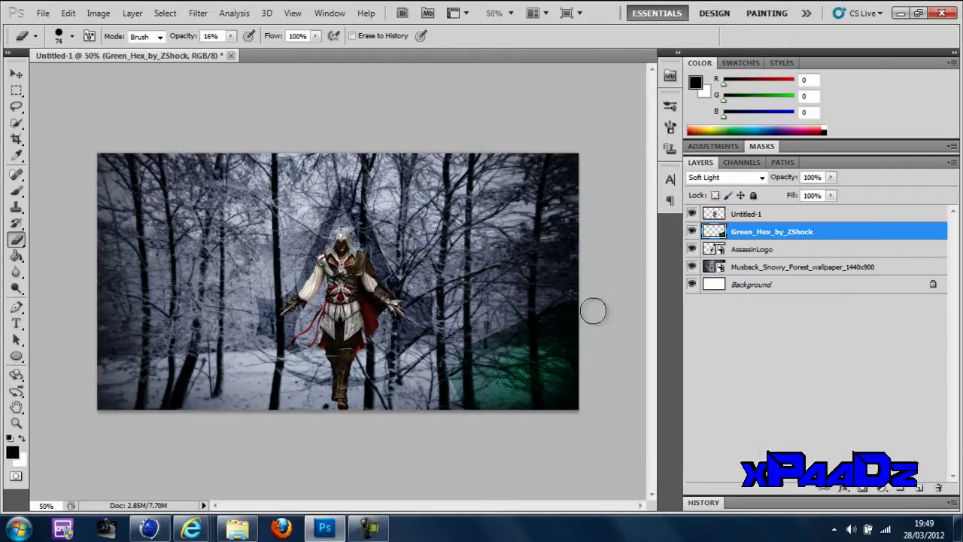
pyautogui.click(331, 73)
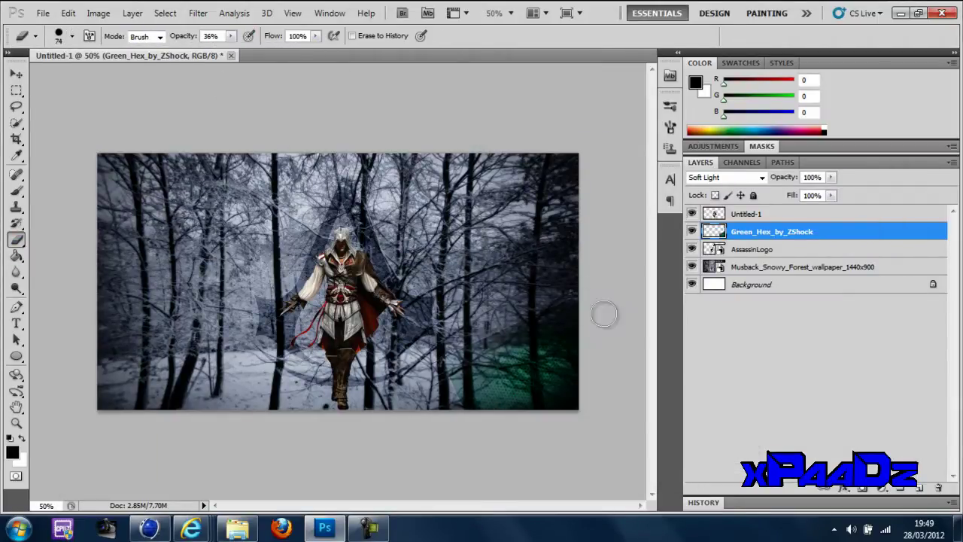
pyautogui.moveTo(585, 303); pyautogui.dragTo(469, 409)
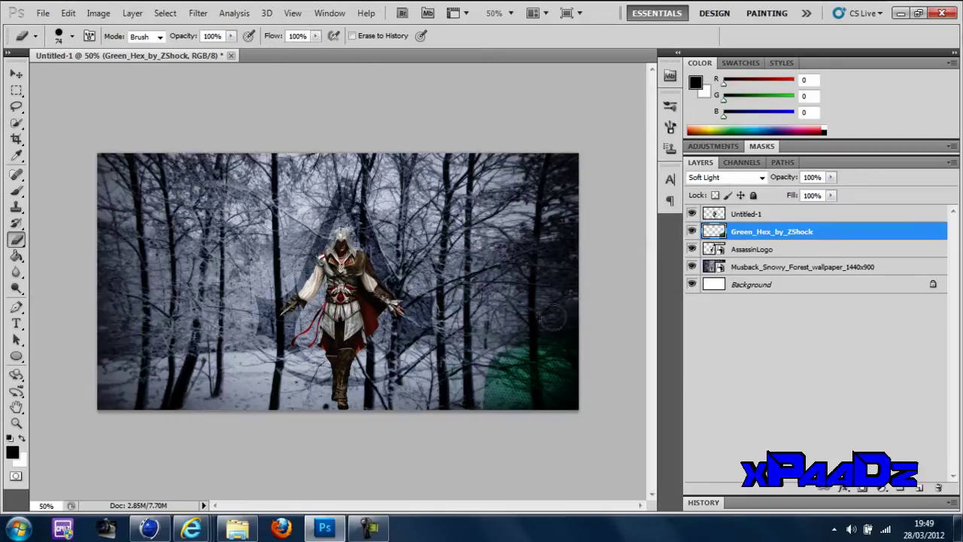
pyautogui.hotkey('ctrl', 'z')
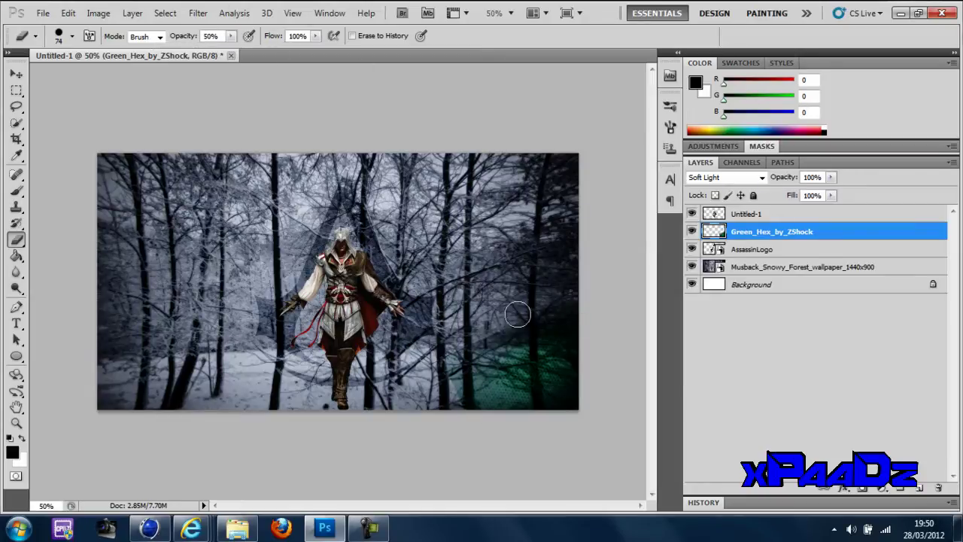
pyautogui.click(24, 73)
# Duplicate the green hex layer and rotate the copy into the top-left corner
pyautogui.rightClick(758, 231)
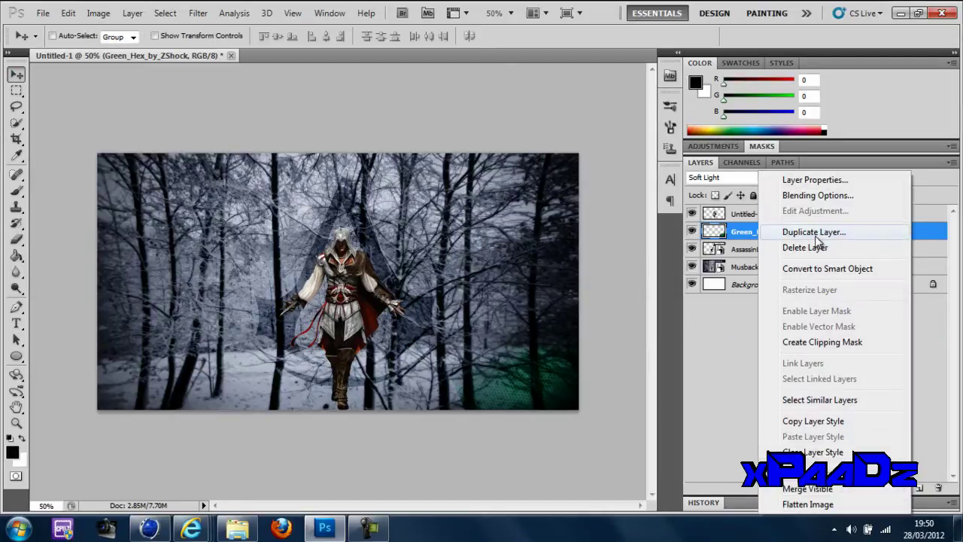
pyautogui.click(798, 225)
pyautogui.press('Return')
pyautogui.moveTo(519, 377); pyautogui.dragTo(149, 386)
pyautogui.hotkey('ctrl', 't')
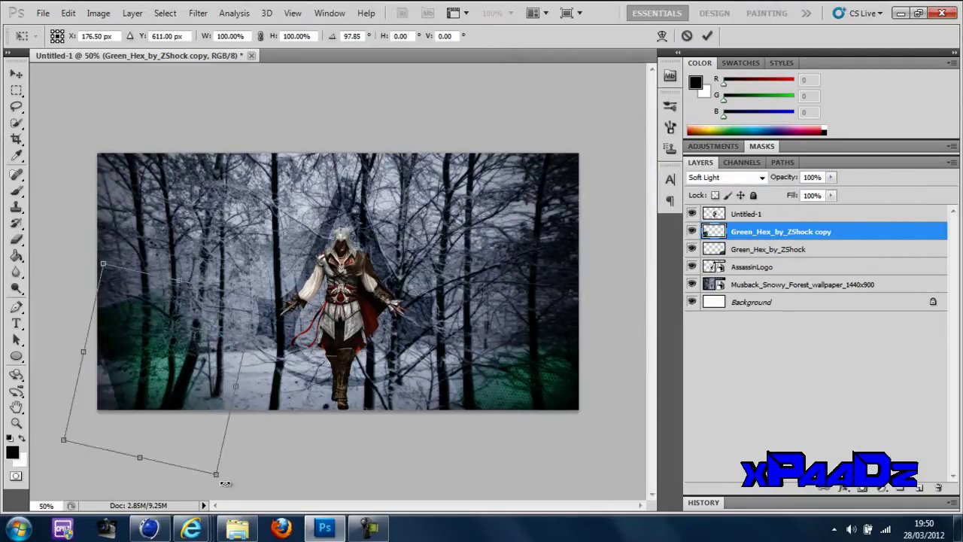
pyautogui.moveTo(256, 451)
pyautogui.mouseDown()
pyautogui.moveTo(202, 347)
pyautogui.moveTo(165, 160)
pyautogui.mouseUp()
pyautogui.click(15, 73)
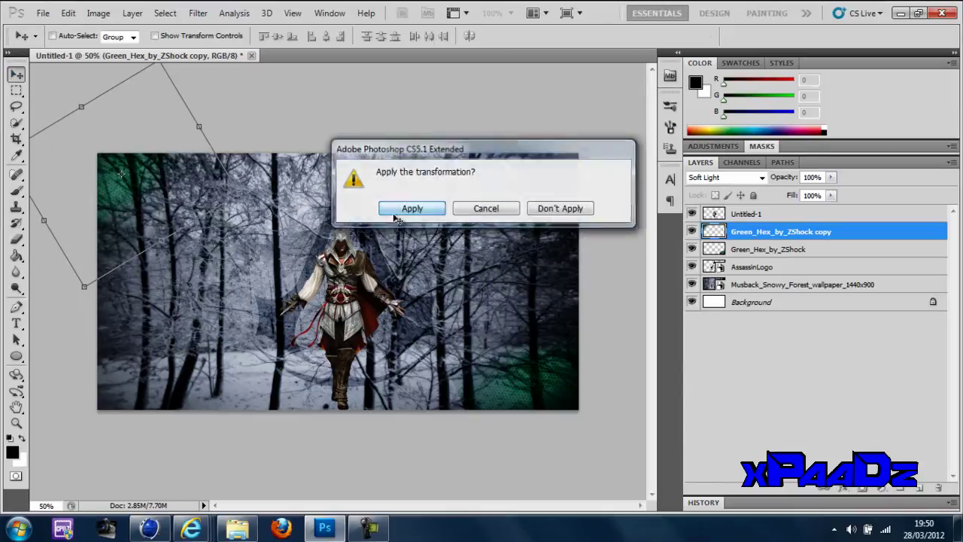
pyautogui.click(394, 212)
pyautogui.click(900, 13)
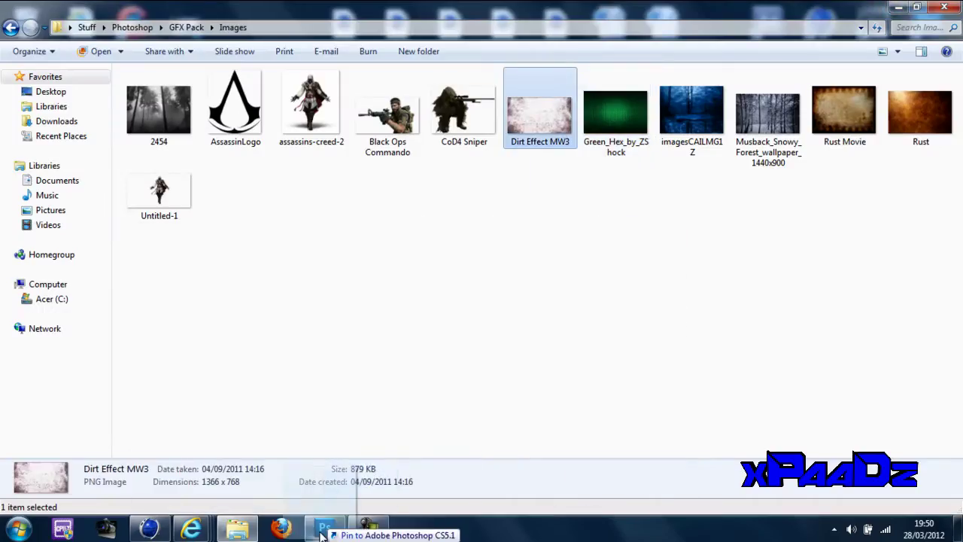
# Place the Dirt Effect MW3 texture stretched across the whole canvas
pyautogui.moveTo(566, 132); pyautogui.dragTo(331, 275)
pyautogui.moveTo(499, 179); pyautogui.dragTo(580, 150)
pyautogui.moveTo(155, 392); pyautogui.dragTo(92, 413)
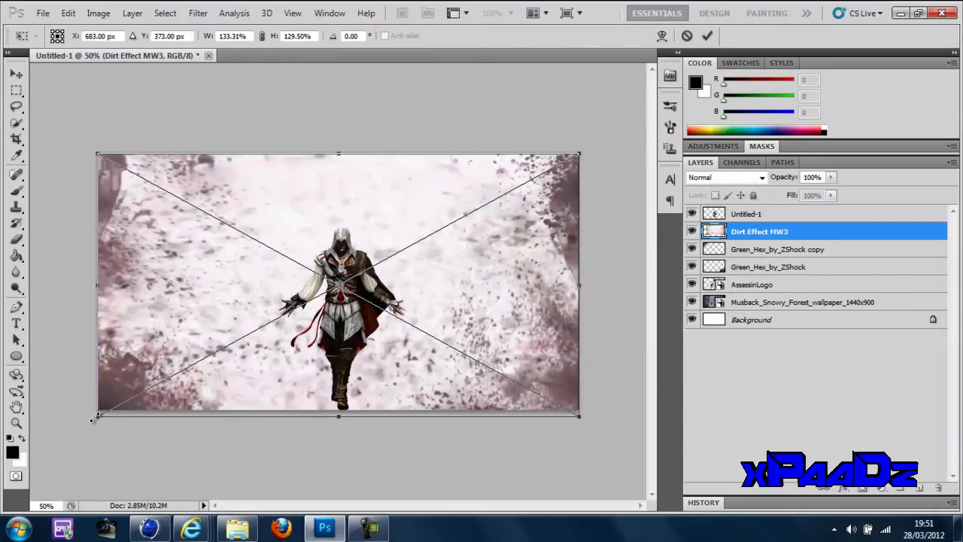
pyautogui.click(16, 73)
pyautogui.click(410, 207)
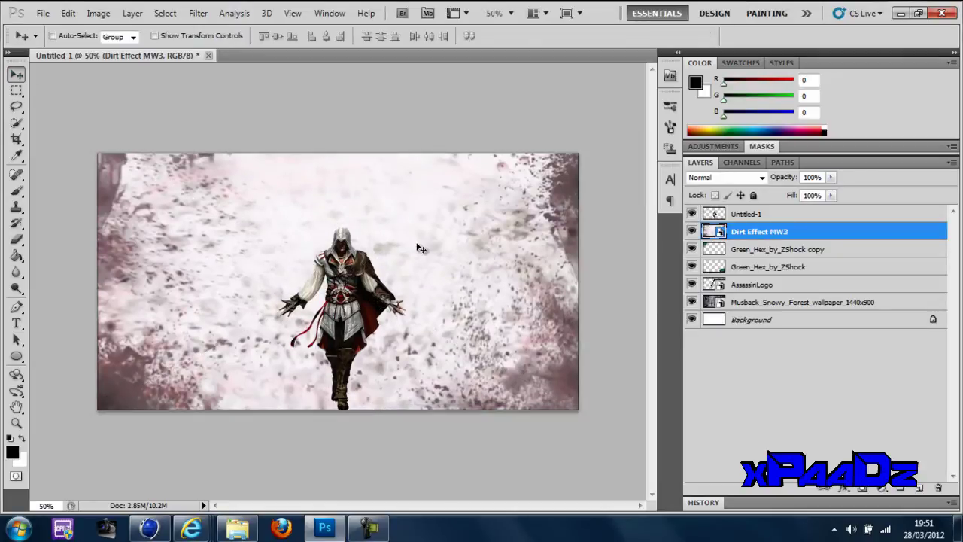
pyautogui.click(16, 73)
pyautogui.click(410, 213)
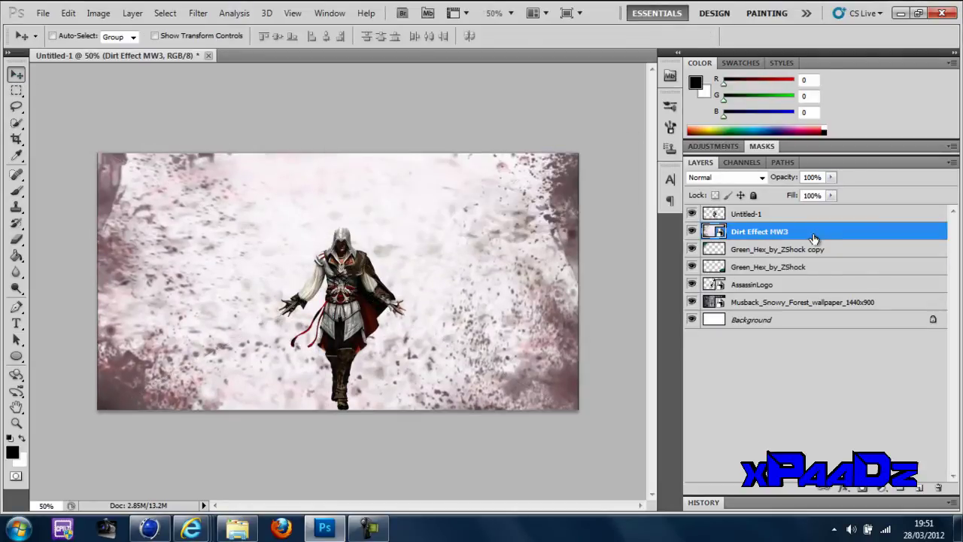
# Move the dirt layer below AssassinLogo and lower its opacity to 62%
pyautogui.moveTo(815, 237); pyautogui.dragTo(817, 293)
pyautogui.doubleClick(816, 285)
pyautogui.moveTo(335, 336); pyautogui.dragTo(311, 340)
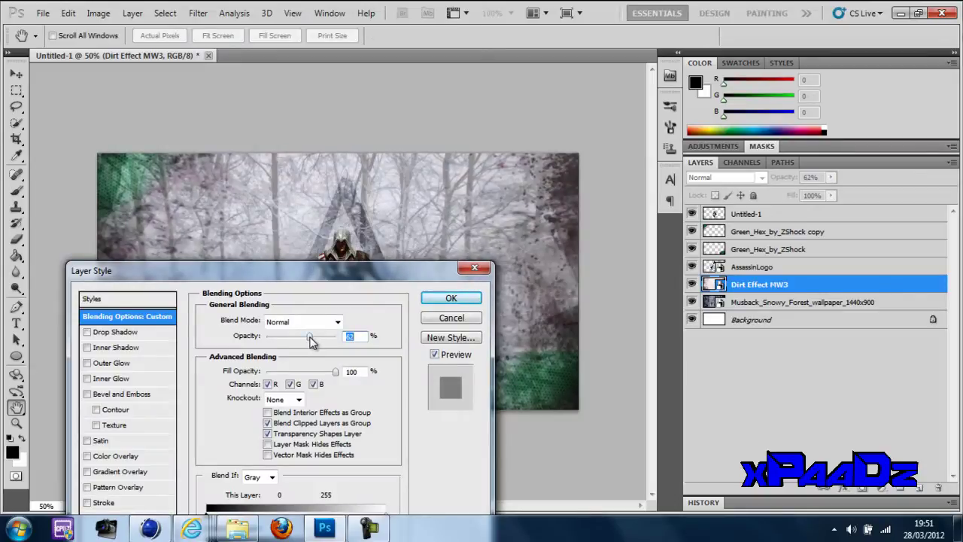
pyautogui.click(451, 298)
# Set the green hex copy's opacity to 48%
pyautogui.doubleClick(828, 249)
pyautogui.moveTo(362, 429); pyautogui.dragTo(311, 322)
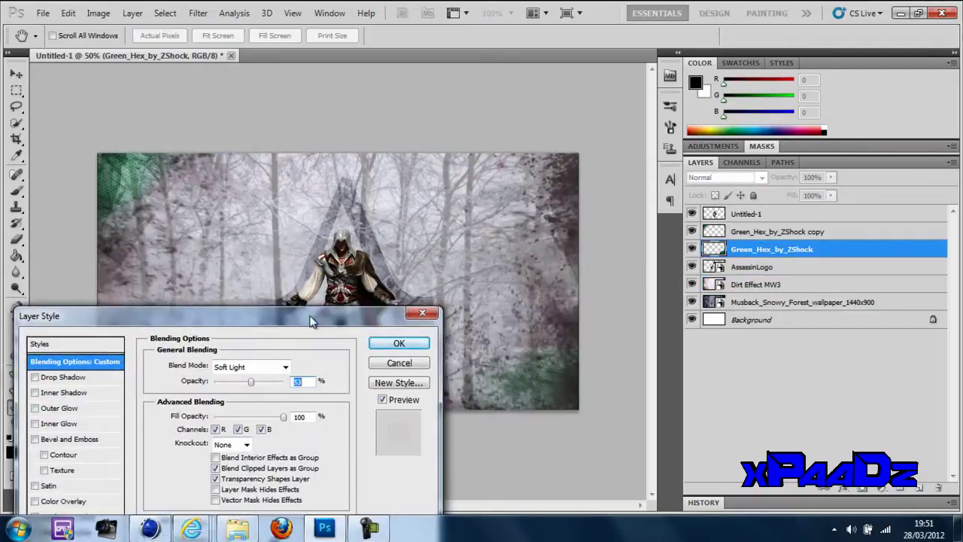
pyautogui.click(399, 343)
pyautogui.doubleClick(828, 231)
pyautogui.click(383, 289)
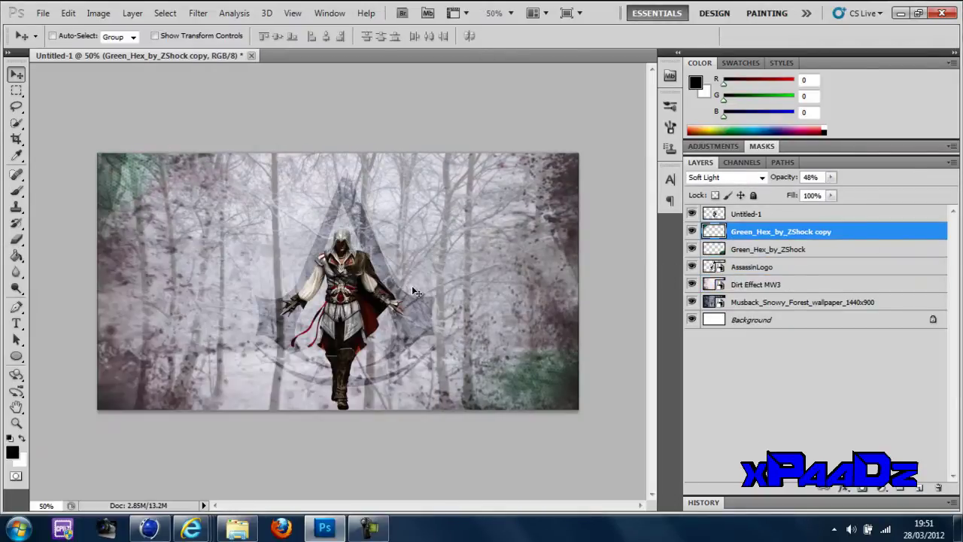
pyautogui.doubleClick(783, 266)
# Give the AssassinLogo layer Soft Light blending and a Stroke effect
pyautogui.click(275, 310)
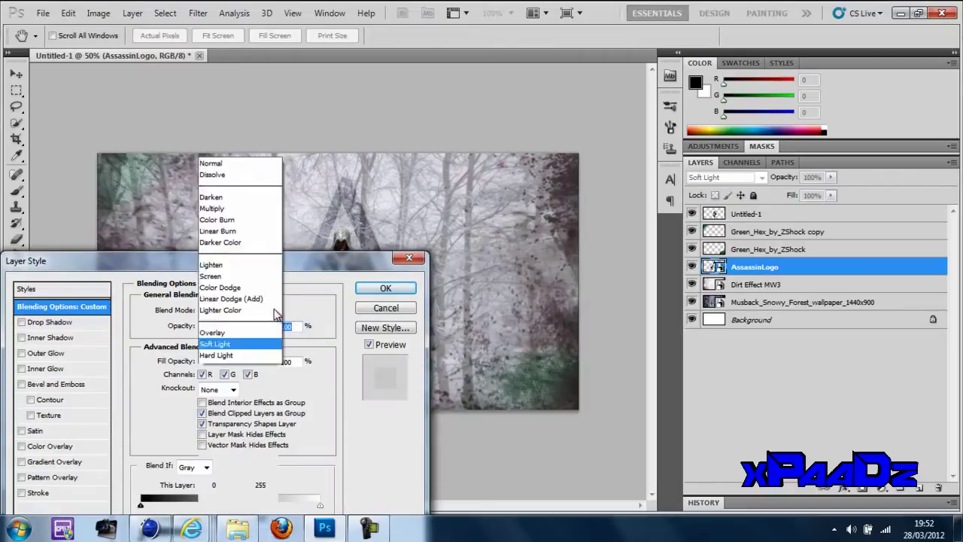
pyautogui.click(226, 343)
pyautogui.moveTo(361, 262); pyautogui.dragTo(466, 337)
pyautogui.click(490, 363)
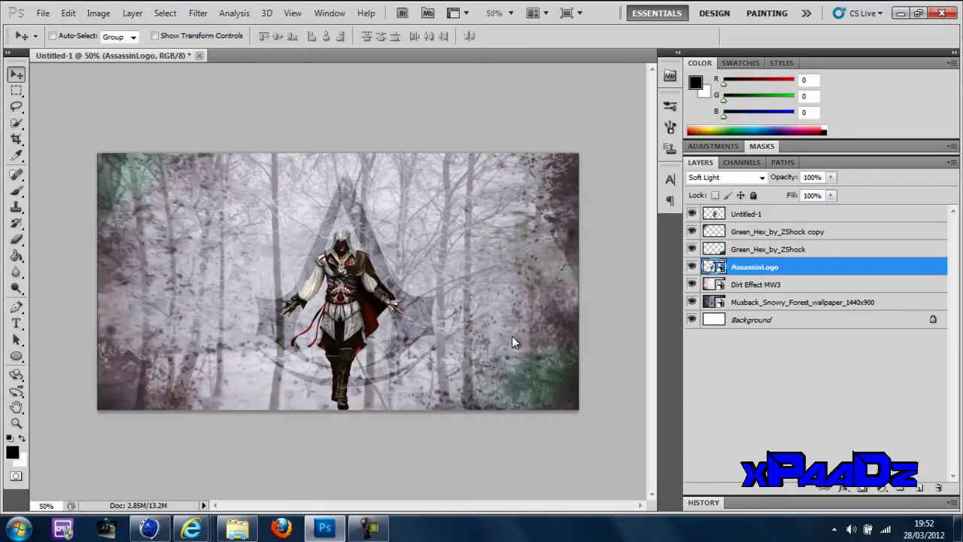
pyautogui.doubleClick(791, 268)
pyautogui.moveTo(333, 114)
pyautogui.mouseDown()
pyautogui.moveTo(256, 471)
pyautogui.moveTo(329, 144)
pyautogui.mouseUp()
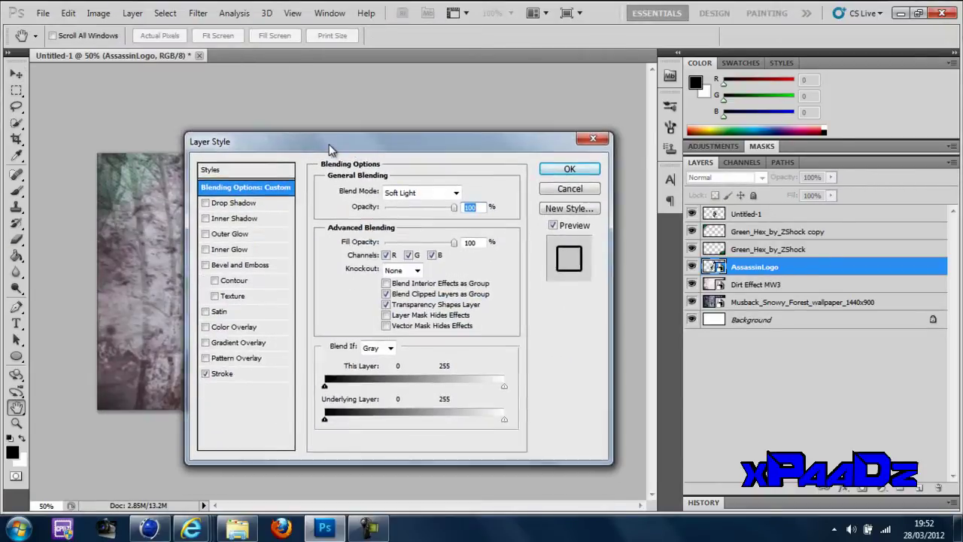
pyautogui.click(546, 169)
# Add a Drop Shadow to the AssassinLogo layer
pyautogui.rightClick(780, 264)
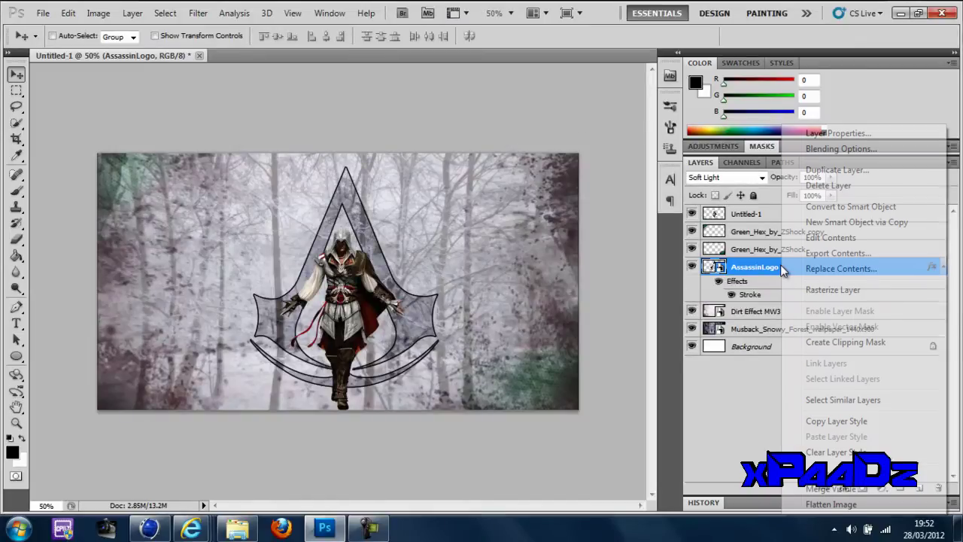
pyautogui.press('Escape')
pyautogui.hotkey('ctrl', 't')
pyautogui.press('Return')
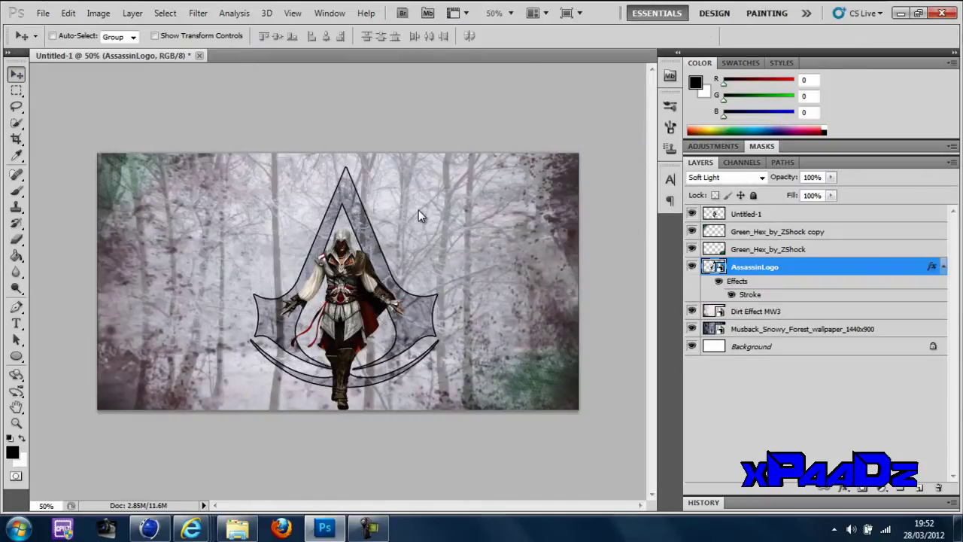
pyautogui.doubleClick(800, 268)
pyautogui.moveTo(399, 155); pyautogui.dragTo(410, 290)
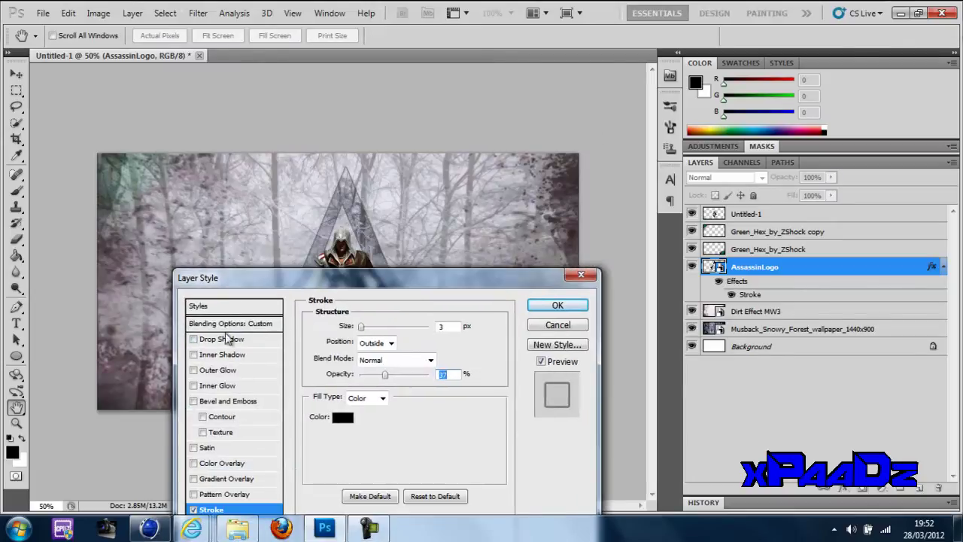
pyautogui.click(229, 339)
pyautogui.click(533, 309)
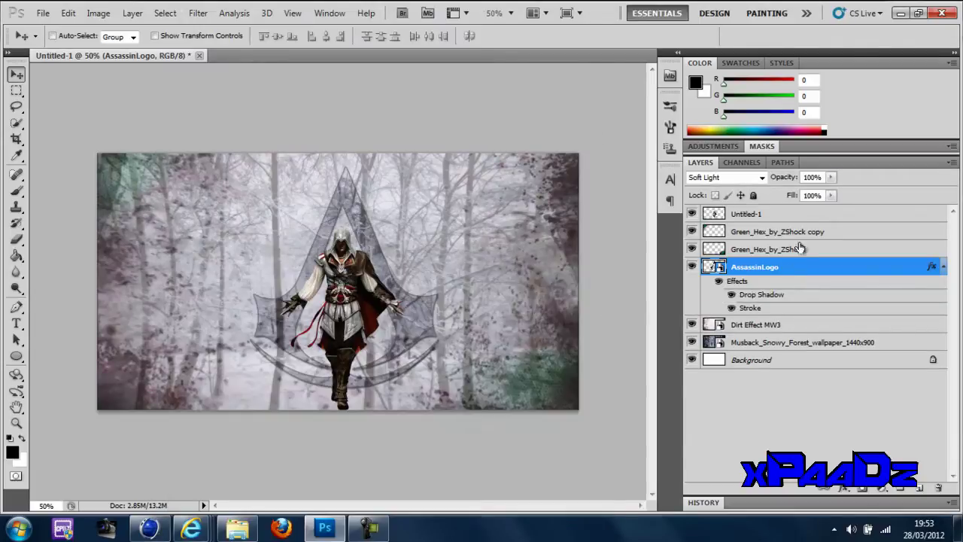
# Enlarge the Untitled-1 character figure
pyautogui.click(762, 216)
pyautogui.hotkey('ctrl', 't')
pyautogui.moveTo(377, 188); pyautogui.dragTo(392, 216)
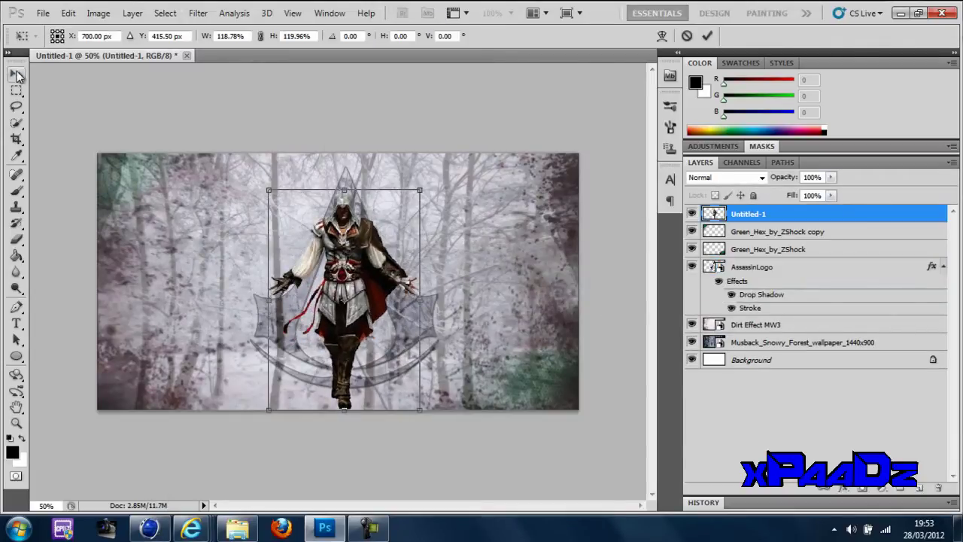
pyautogui.press('Return')
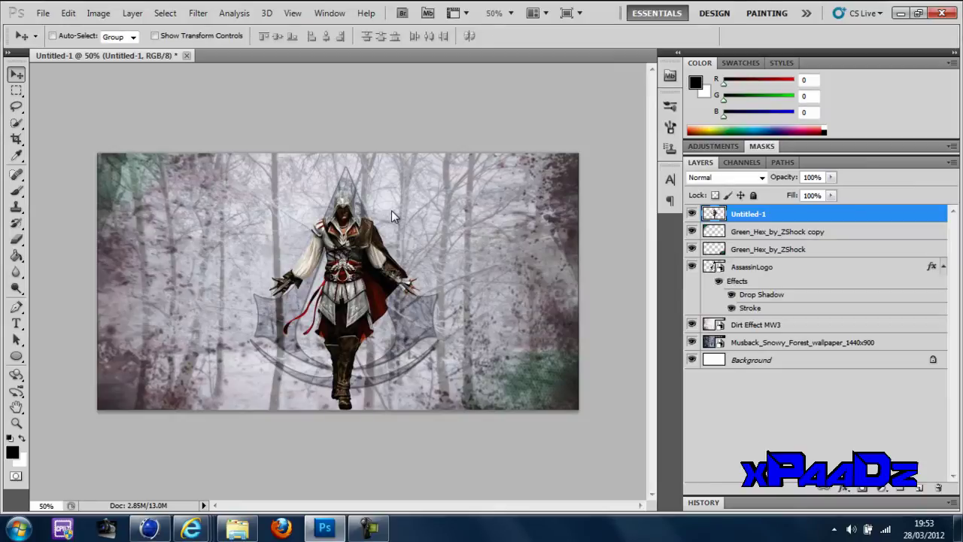
# Rotate and enlarge the AssassinLogo about -34° across the left side
pyautogui.click(755, 267)
pyautogui.hotkey('ctrl', 't')
pyautogui.moveTo(451, 163)
pyautogui.mouseDown()
pyautogui.moveTo(277, 204)
pyautogui.moveTo(98, 285)
pyautogui.moveTo(125, 288)
pyautogui.mouseUp()
# Apply the logo rotation, then duplicate AssassinLogo and rotate the copy
pyautogui.click(15, 73)
pyautogui.click(410, 209)
pyautogui.rightClick(755, 267)
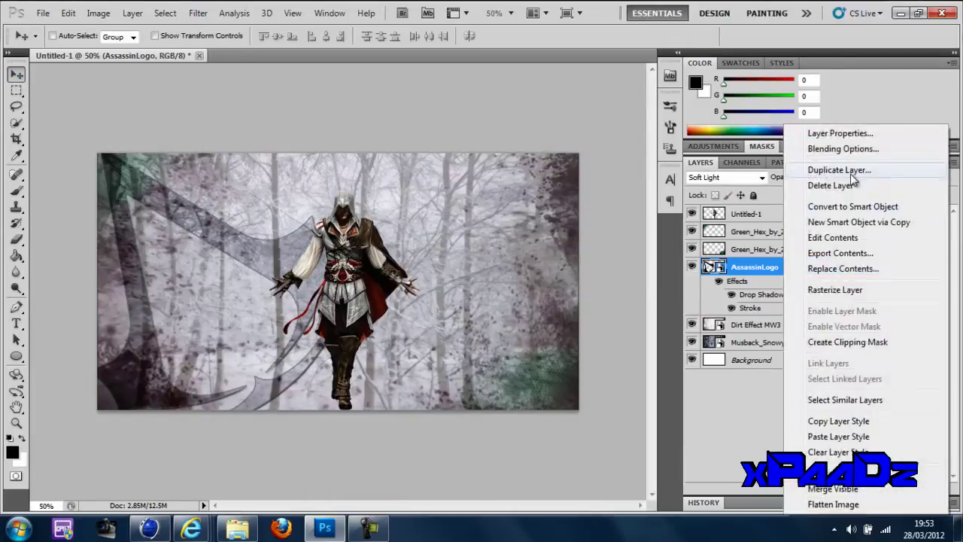
pyautogui.click(848, 168)
pyautogui.press('Return')
pyautogui.hotkey('ctrl', 't')
pyautogui.moveTo(354, 377)
pyautogui.mouseDown()
pyautogui.moveTo(370, 363)
pyautogui.moveTo(109, 129)
pyautogui.mouseUp()
pyautogui.click(16, 73)
pyautogui.click(408, 206)
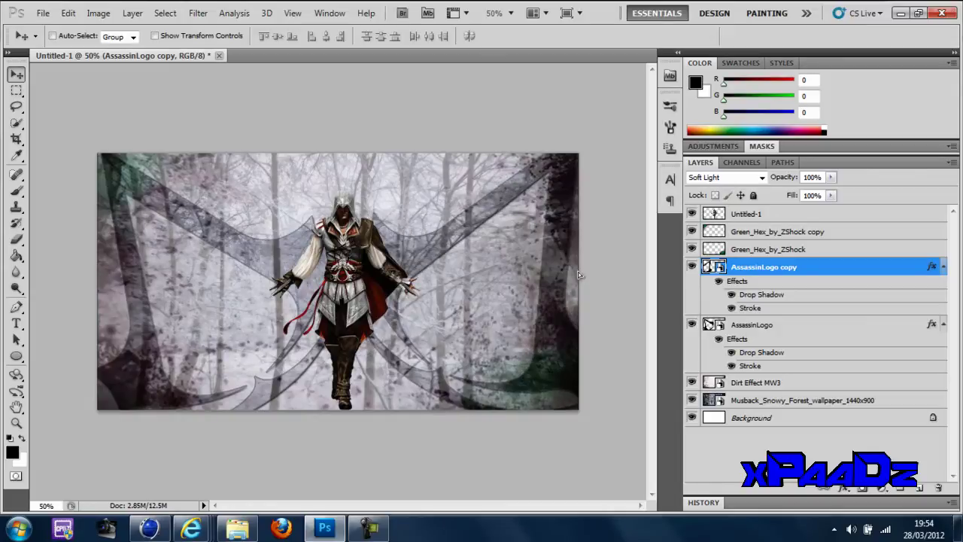
# Angle the logo copy to about 36° and set it lower on the right side
pyautogui.hotkey('ctrl', 't')
pyautogui.moveTo(578, 274)
pyautogui.mouseDown()
pyautogui.moveTo(570, 471)
pyautogui.moveTo(548, 485)
pyautogui.mouseUp()
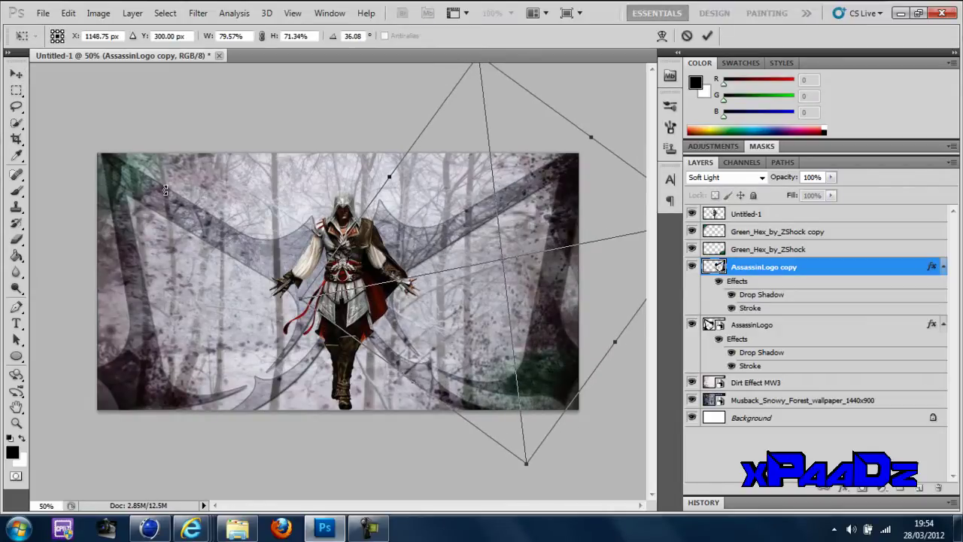
pyautogui.moveTo(458, 198); pyautogui.dragTo(457, 210)
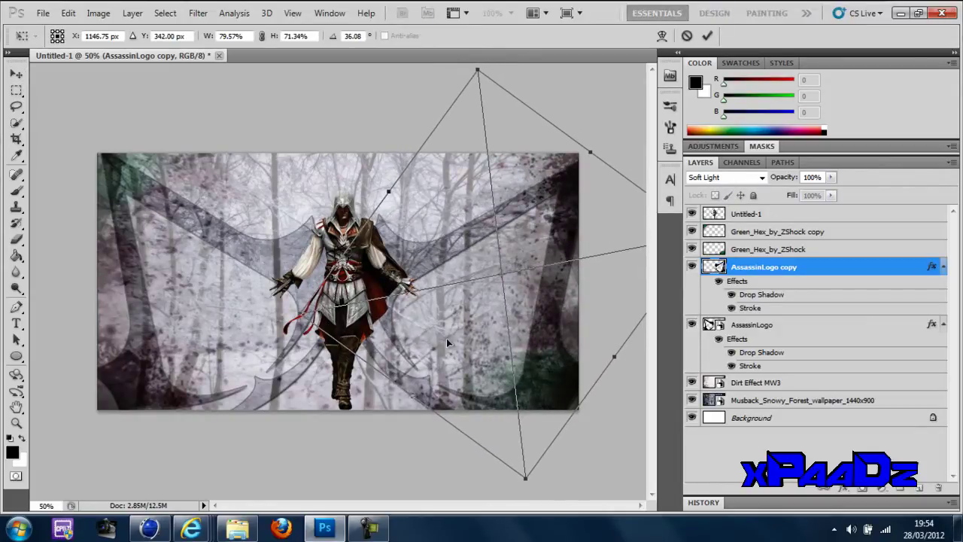
pyautogui.click(16, 73)
pyautogui.click(413, 209)
# Set the text colour to black
pyautogui.press('t')
pyautogui.click(459, 36)
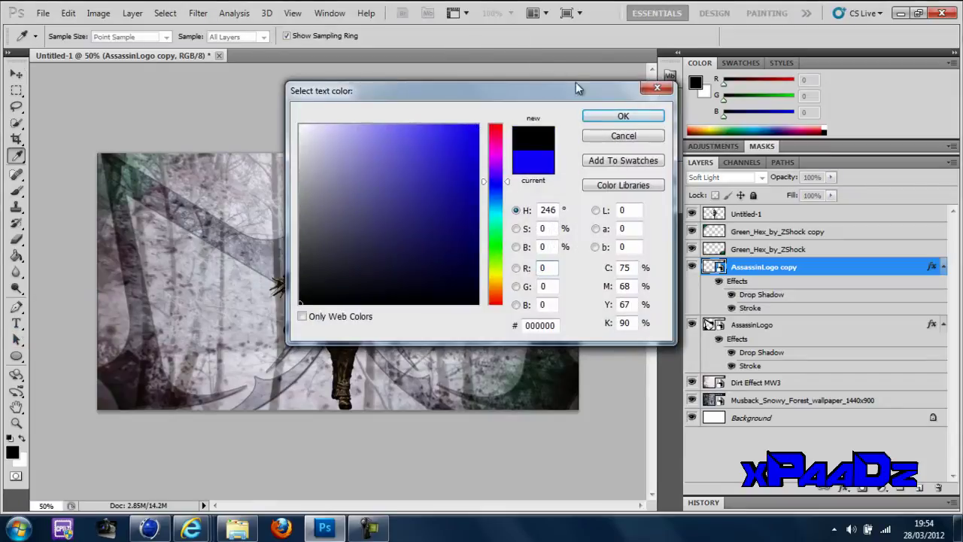
pyautogui.click(622, 116)
pyautogui.click(352, 173)
pyautogui.write("ASSASSIN'S CREED")
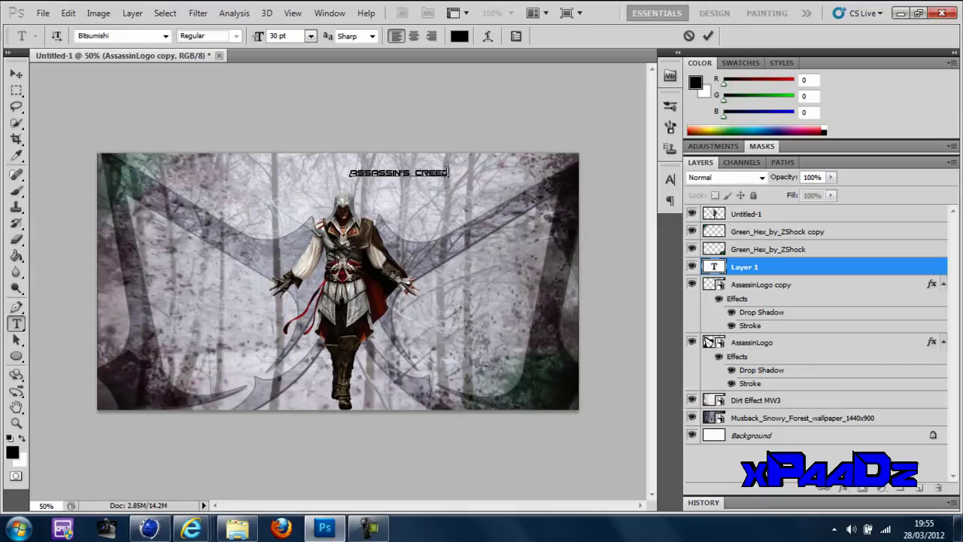
# Resize the ASSASSIN'S CREED title to 48 pt and centre it above the character
pyautogui.click(310, 36)
pyautogui.click(286, 244)
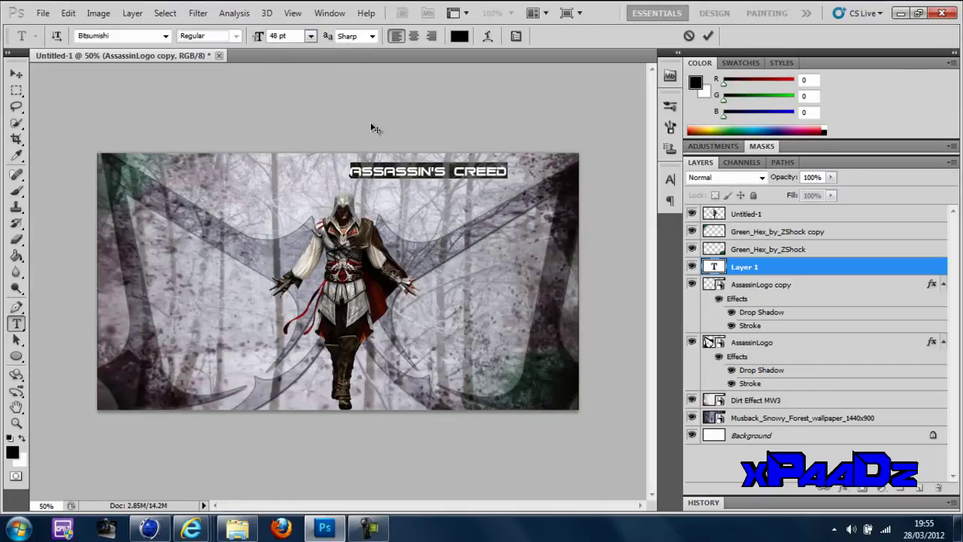
pyautogui.click(15, 73)
pyautogui.moveTo(421, 167); pyautogui.dragTo(339, 182)
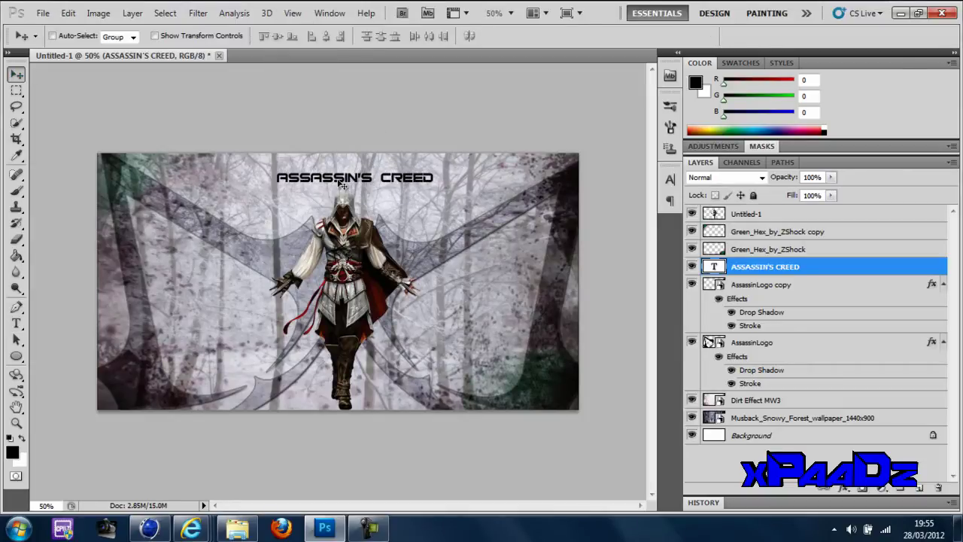
pyautogui.moveTo(325, 181); pyautogui.dragTo(320, 174)
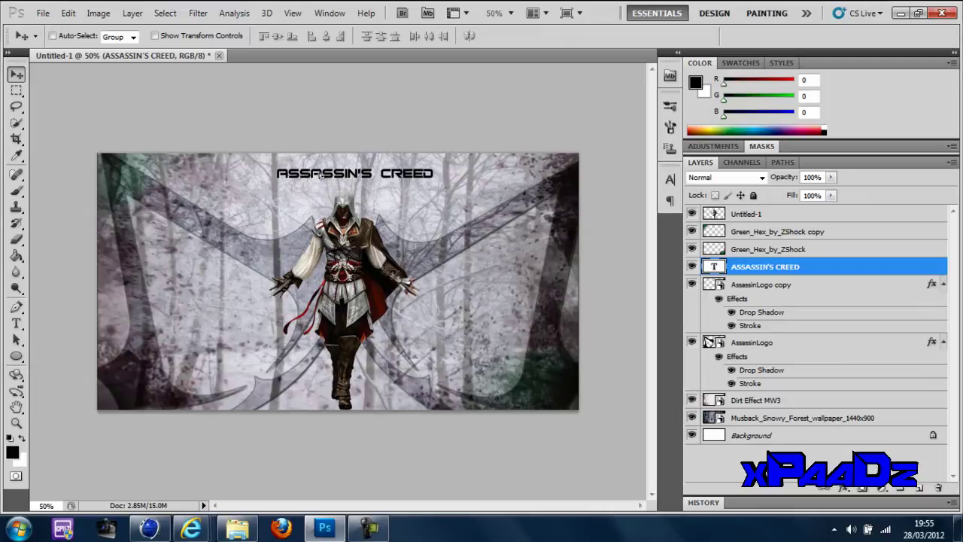
# Add a PAADZ text label to the right of the hood
pyautogui.press('t')
pyautogui.click(420, 389)
pyautogui.write('PAADZ')
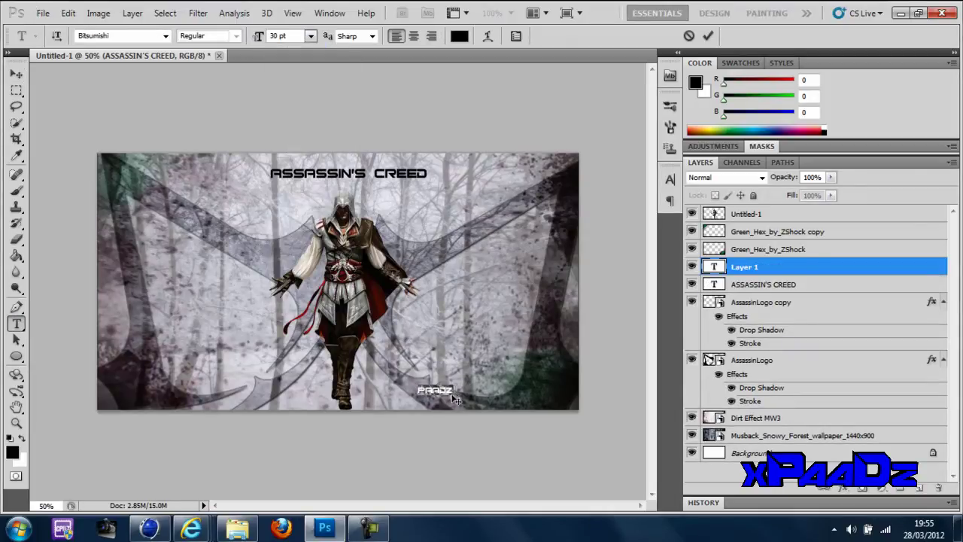
pyautogui.click(311, 40)
pyautogui.hotkey('ctrl', 'Return')
pyautogui.press('v')
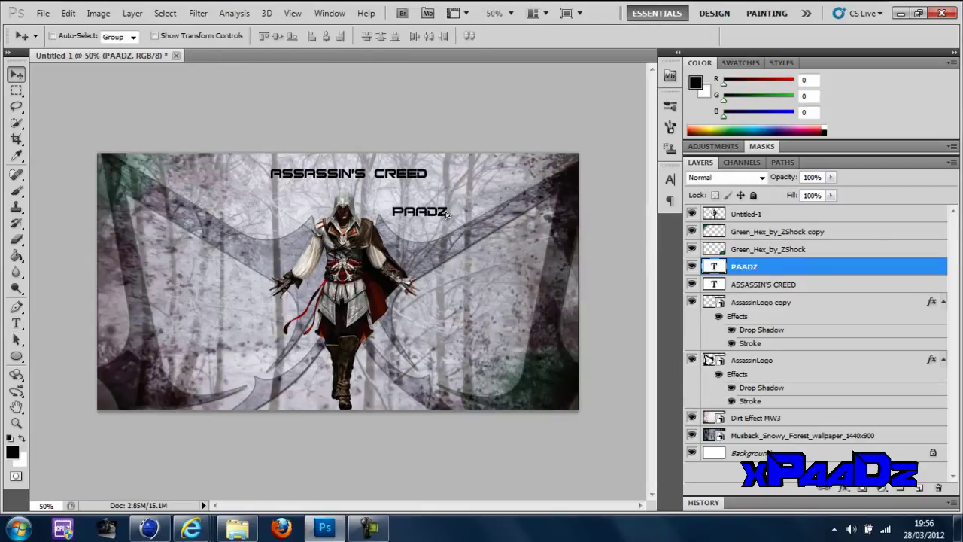
# Set the ASSASSIN'S CREED title layer to 50% opacity and add an outline stroke
pyautogui.doubleClick(816, 266)
pyautogui.press('Escape')
pyautogui.click(817, 284)
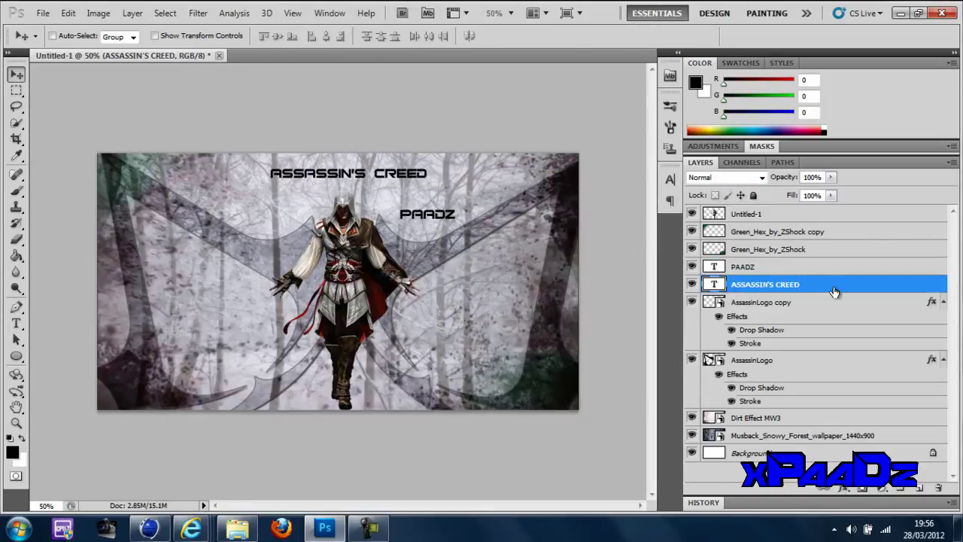
pyautogui.doubleClick(817, 284)
pyautogui.moveTo(441, 343); pyautogui.dragTo(411, 346)
pyautogui.moveTo(399, 278); pyautogui.dragTo(393, 236)
pyautogui.click(189, 468)
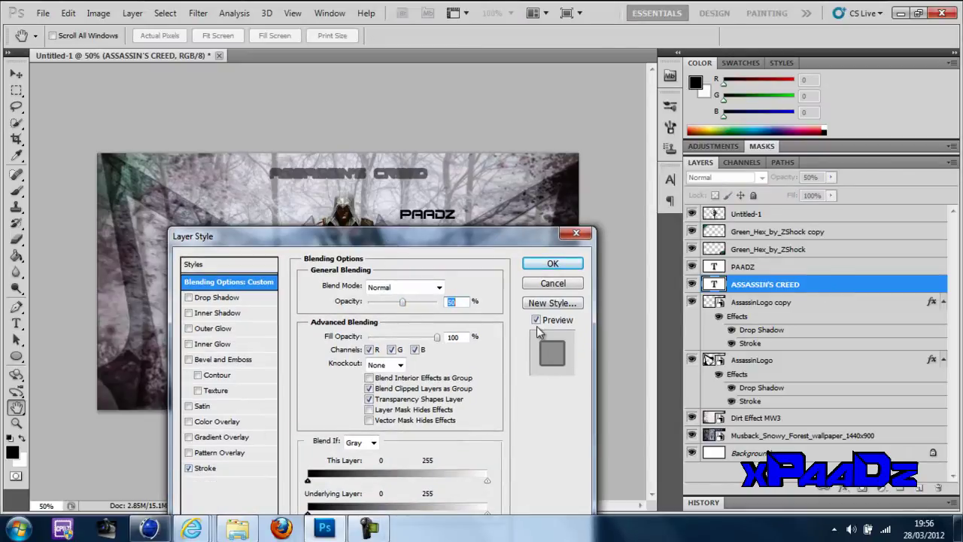
pyautogui.click(205, 468)
pyautogui.click(380, 336)
pyautogui.press('Return')
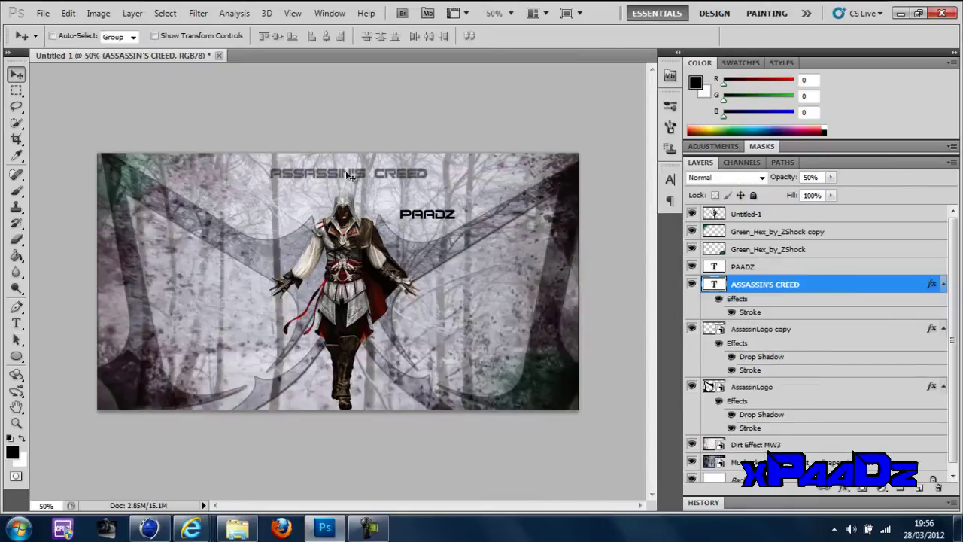
# Collapse the listed layer effects and give the PAADZ text layer an outline stroke
pyautogui.click(943, 283)
pyautogui.click(943, 302)
pyautogui.click(942, 319)
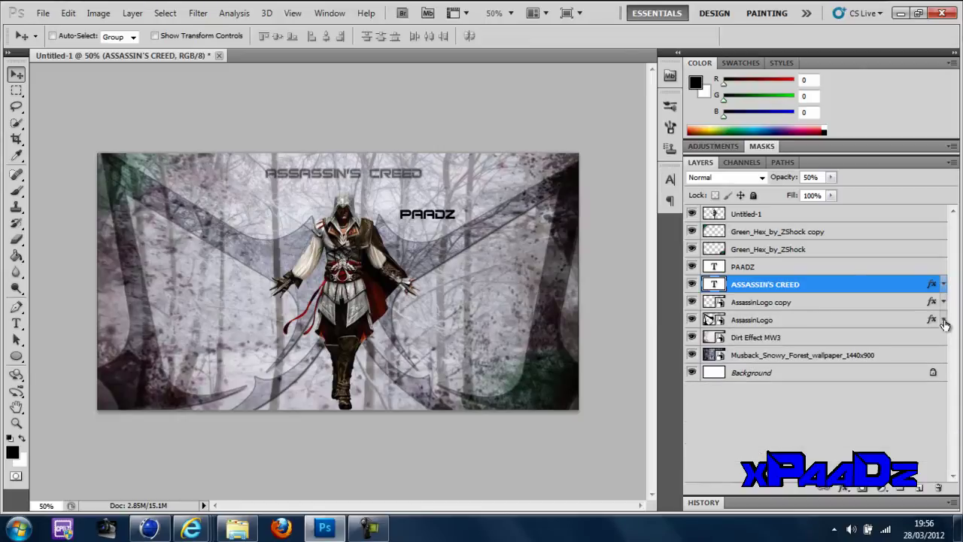
pyautogui.doubleClick(851, 268)
pyautogui.moveTo(410, 301); pyautogui.dragTo(402, 303)
pyautogui.click(201, 470)
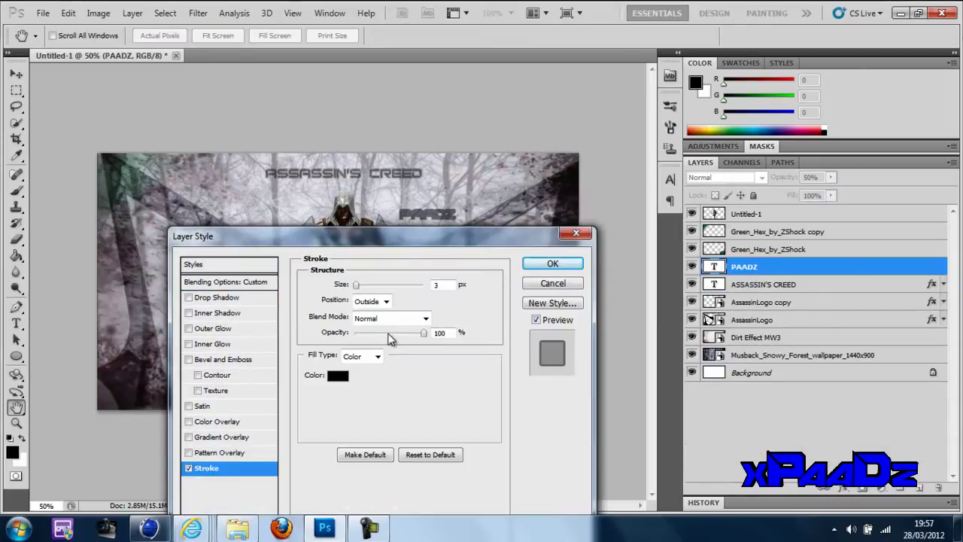
pyautogui.press('Return')
pyautogui.doubleClick(834, 312)
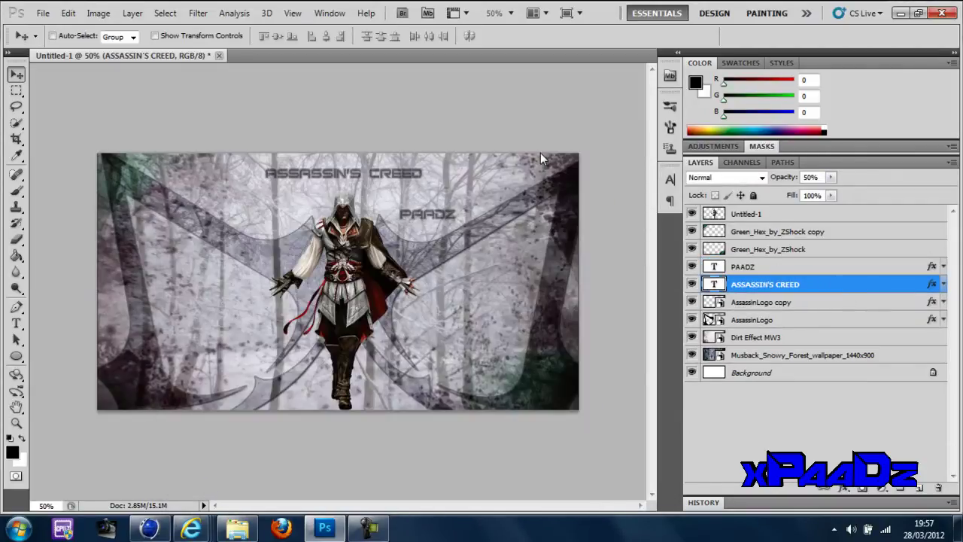
# With the Line Tool, draw a line under PAADZ and another near the title
pyautogui.rightClick(17, 357)
pyautogui.click(60, 414)
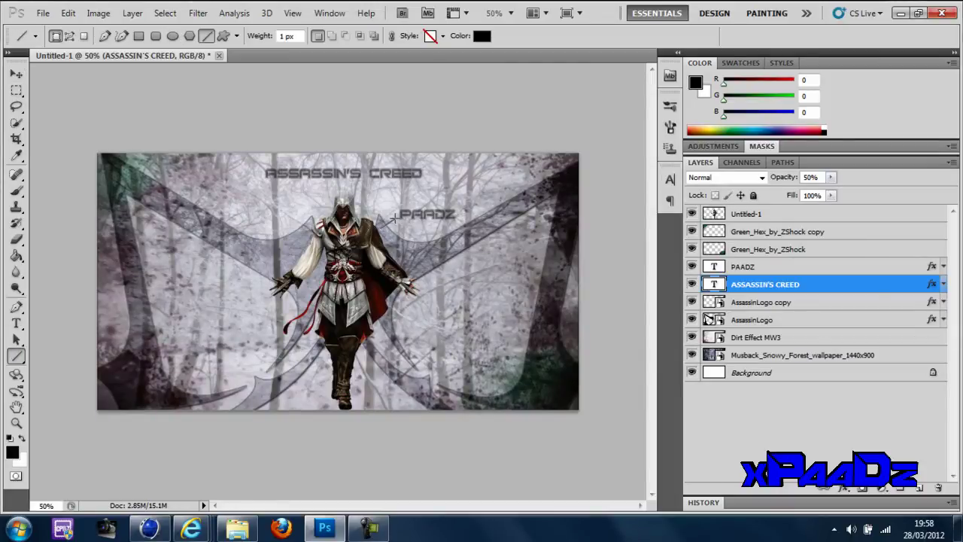
pyautogui.moveTo(392, 217); pyautogui.dragTo(457, 219)
pyautogui.moveTo(392, 217); pyautogui.dragTo(457, 219)
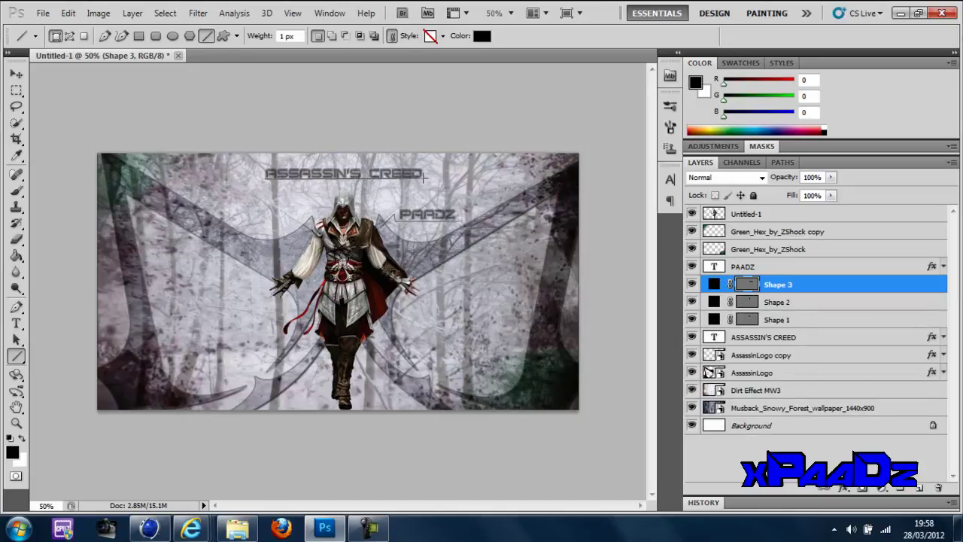
pyautogui.moveTo(424, 178); pyautogui.dragTo(413, 203)
# Select the Shape 1 line layer and set the foreground colour to bright blue
pyautogui.press('v')
pyautogui.click(805, 338)
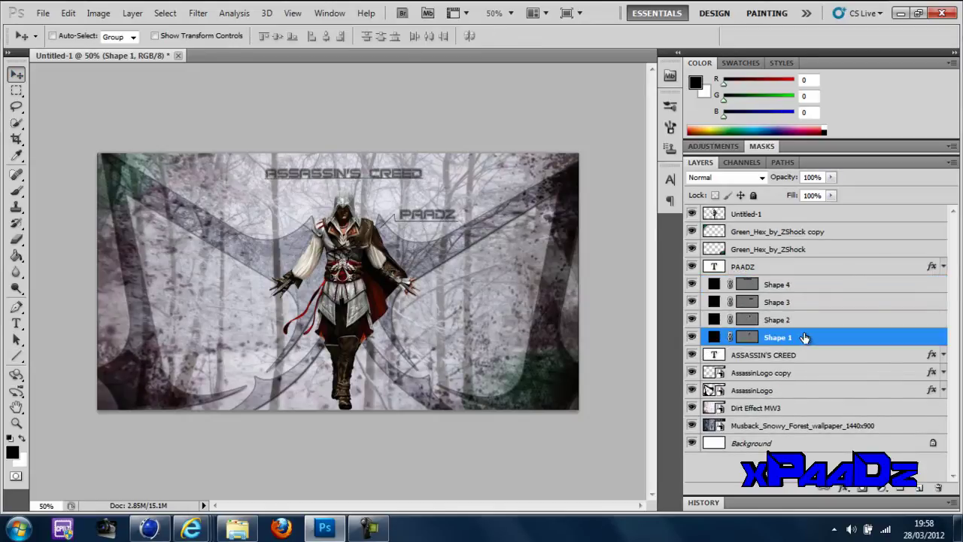
pyautogui.click(12, 452)
pyautogui.click(483, 125)
pyautogui.click(619, 117)
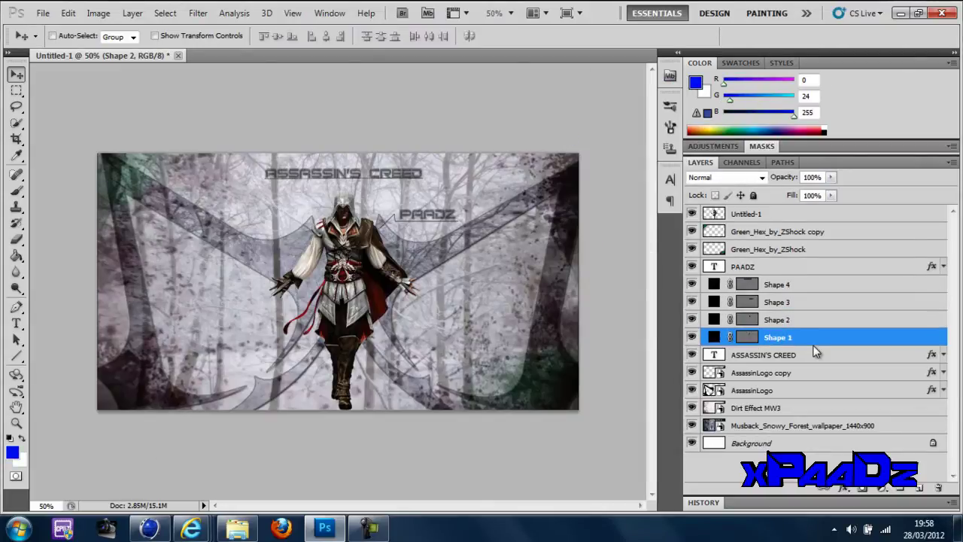
# Give Shape 1 a size 3 outline stroke
pyautogui.doubleClick(813, 337)
pyautogui.click(196, 361)
pyautogui.moveTo(346, 129); pyautogui.dragTo(254, 272)
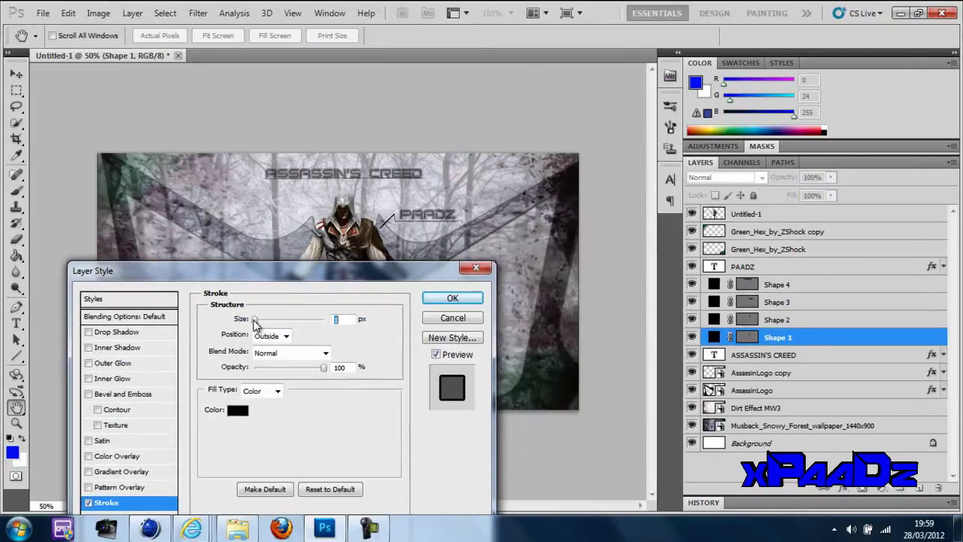
pyautogui.write('3')
pyautogui.press('Return')
# Add strokes to the Shape 2, Shape 3 and Shape 4 line layers, thickening Shape 4's
pyautogui.doubleClick(820, 319)
pyautogui.click(106, 503)
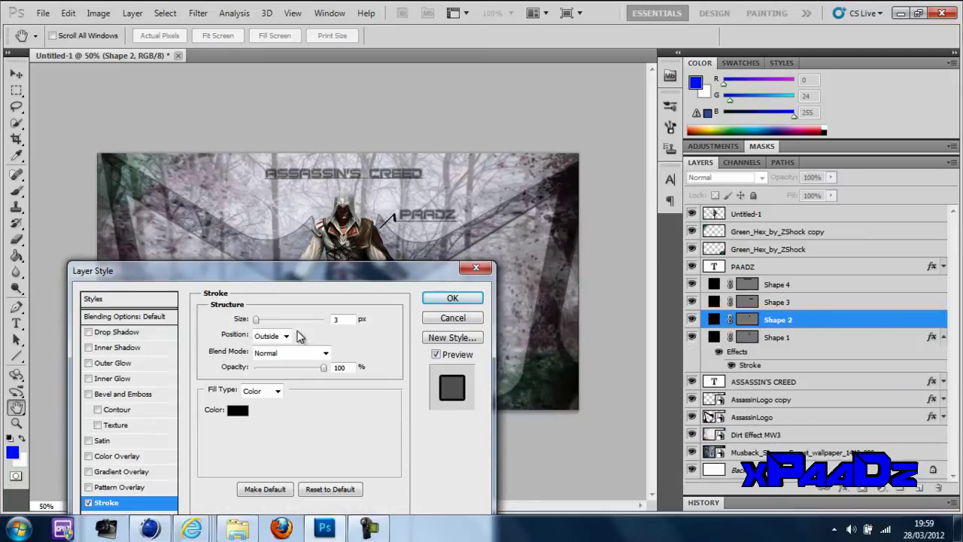
pyautogui.press('Return')
pyautogui.doubleClick(820, 302)
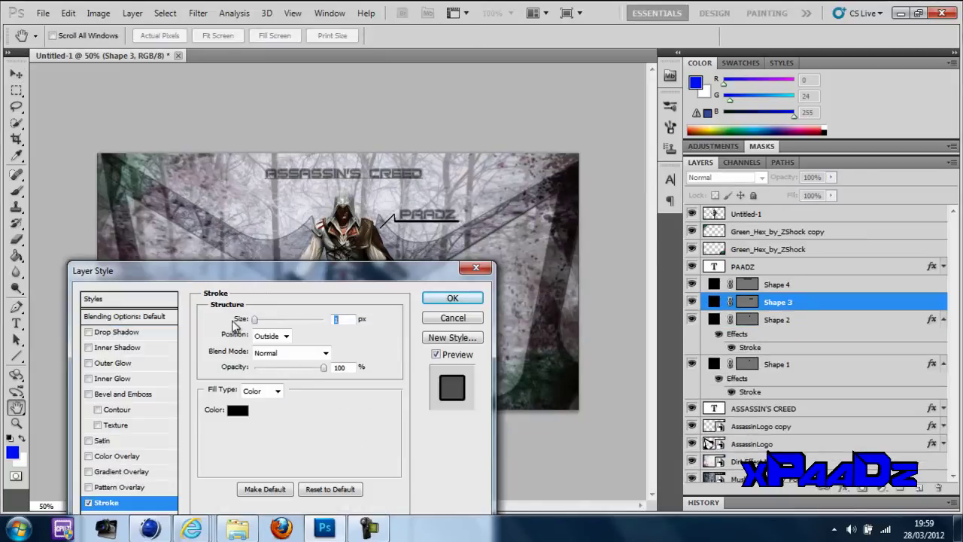
pyautogui.click(452, 299)
pyautogui.doubleClick(820, 284)
pyautogui.click(106, 503)
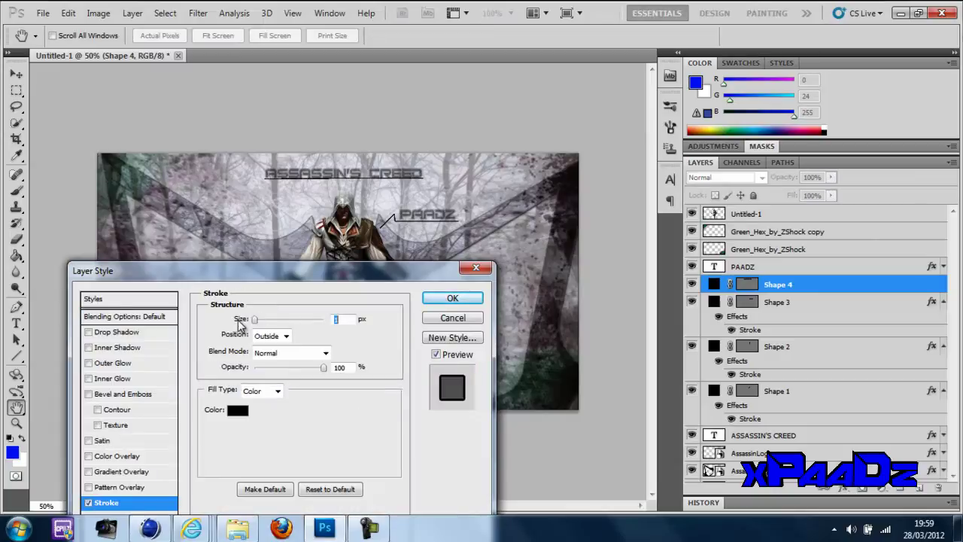
pyautogui.moveTo(255, 319)
pyautogui.mouseDown()
pyautogui.moveTo(277, 321)
pyautogui.moveTo(260, 329)
pyautogui.mouseUp()
pyautogui.click(452, 298)
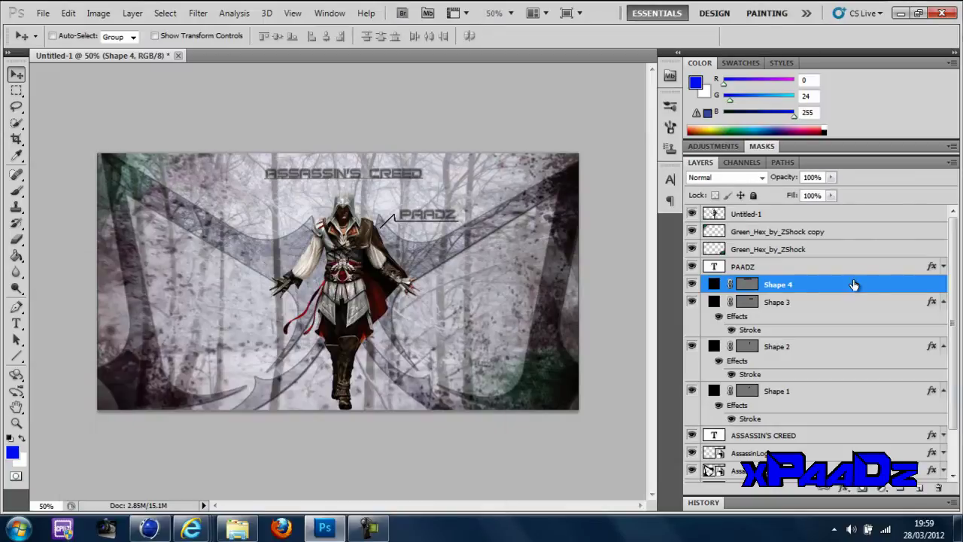
# Delete the unwanted line layers and draw a short line beside PAADZ
pyautogui.press('Delete')
pyautogui.press('Delete')
pyautogui.click(16, 358)
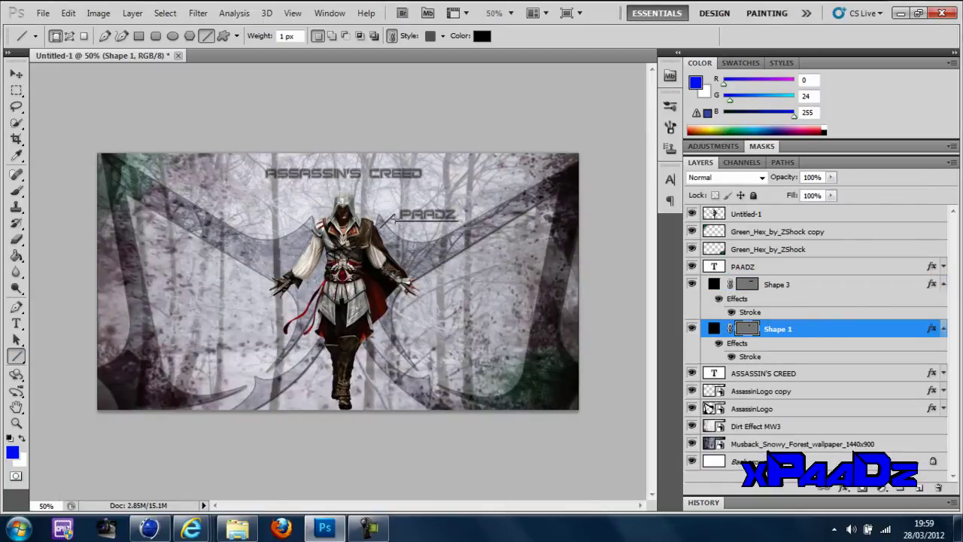
pyautogui.moveTo(393, 217); pyautogui.dragTo(395, 215)
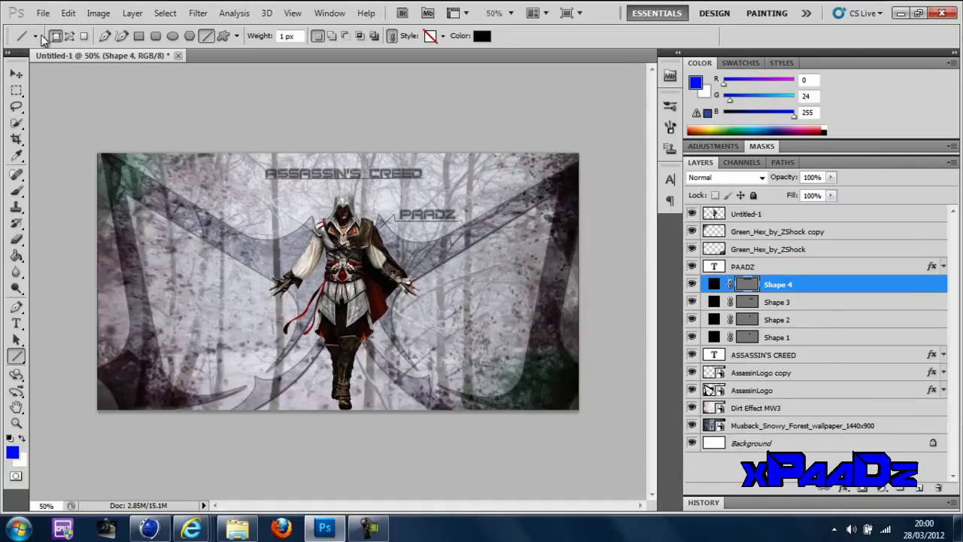
# Delete the Background layer, leaving the Untitled-1 layer selected
pyautogui.click(16, 74)
pyautogui.click(749, 443)
pyautogui.press('Delete')
pyautogui.click(745, 213)
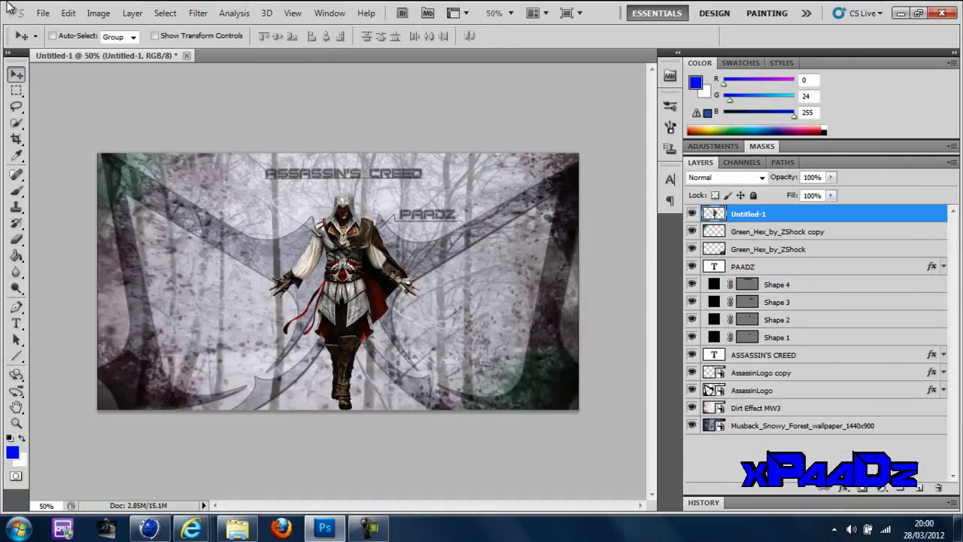
pyautogui.click(43, 12)
# Save the wallpaper as 'Assassins Creed Wallpaper SpeedArt' in Photoshop PSD format
pyautogui.click(65, 198)
pyautogui.write('A')
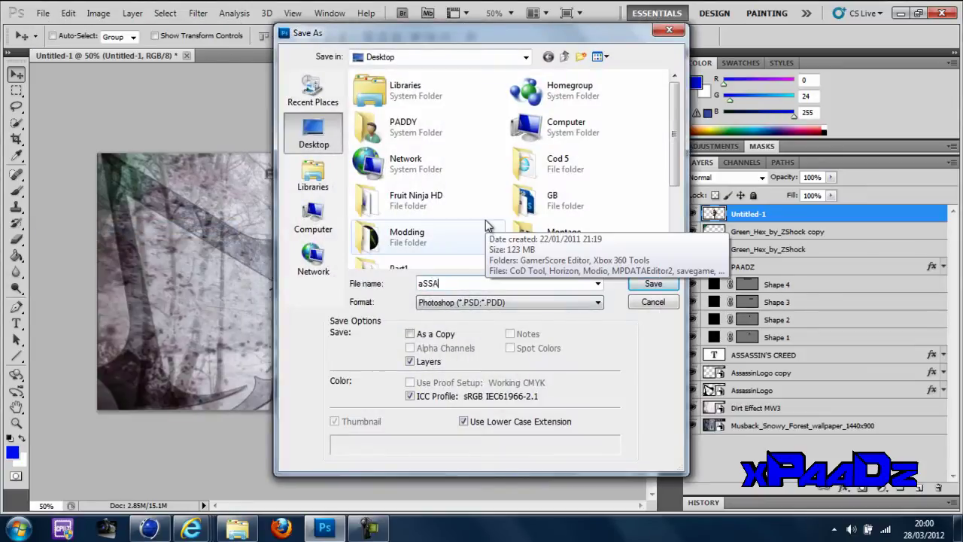
pyautogui.write('ssassins Creed Wallpape')
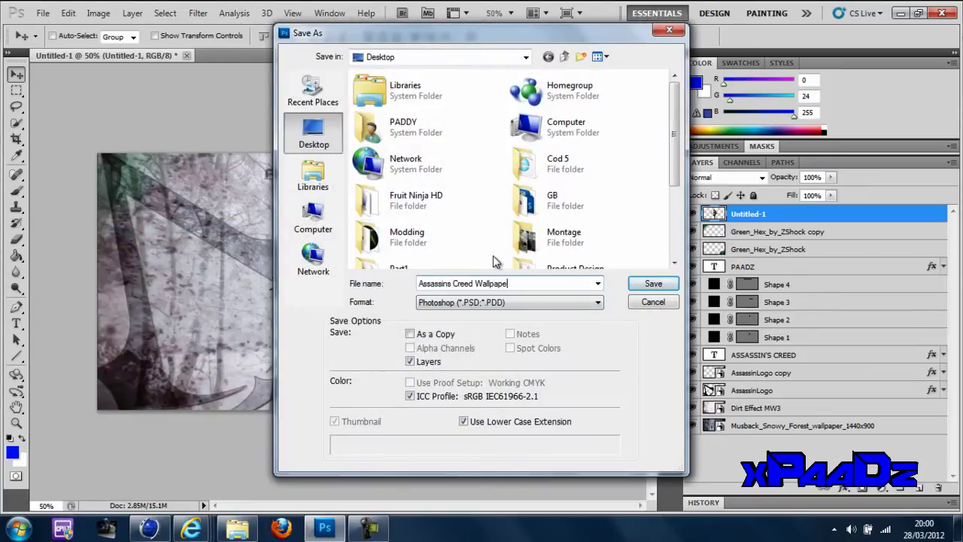
pyautogui.write('r SpeedArt')
pyautogui.click(653, 283)
pyautogui.click(659, 166)
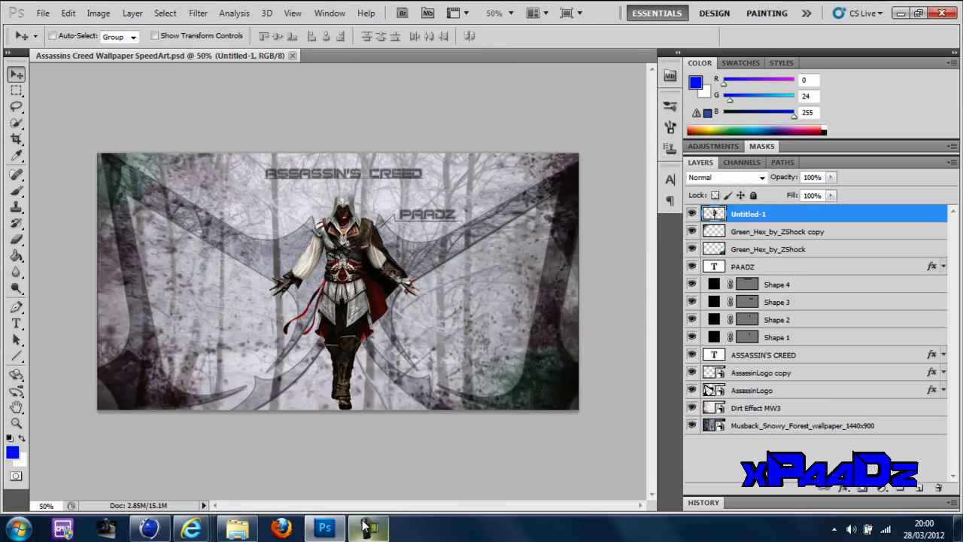